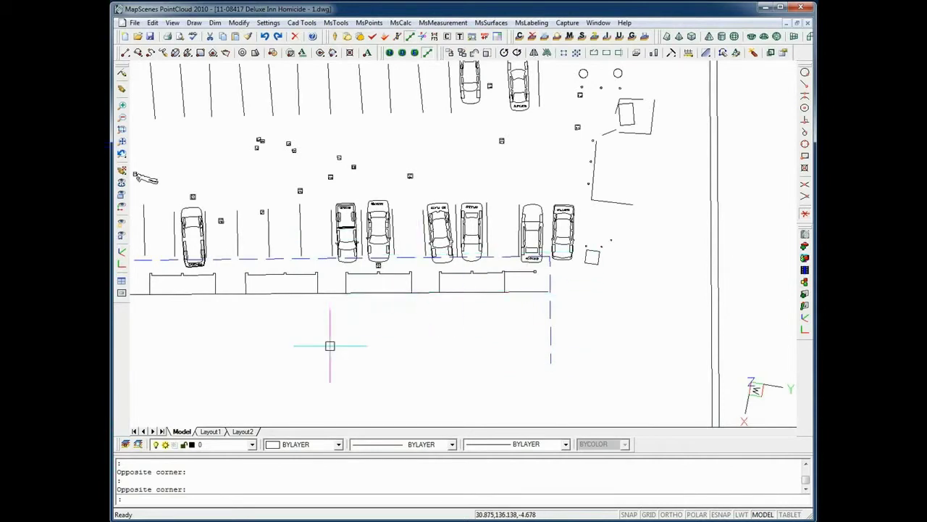
{"action": "scroll", "coordinate": [329, 345], "scroll_direction": "down", "scroll_amount": 2}
{"action": "mouse_move", "coordinate": [329, 346]}
{"action": "middle_mouse_down"}
{"action": "mouse_move", "coordinate": [455, 326]}
{"action": "mouse_move", "coordinate": [492, 302]}
{"action": "mouse_move", "coordinate": [470, 331]}
{"action": "middle_mouse_up"}
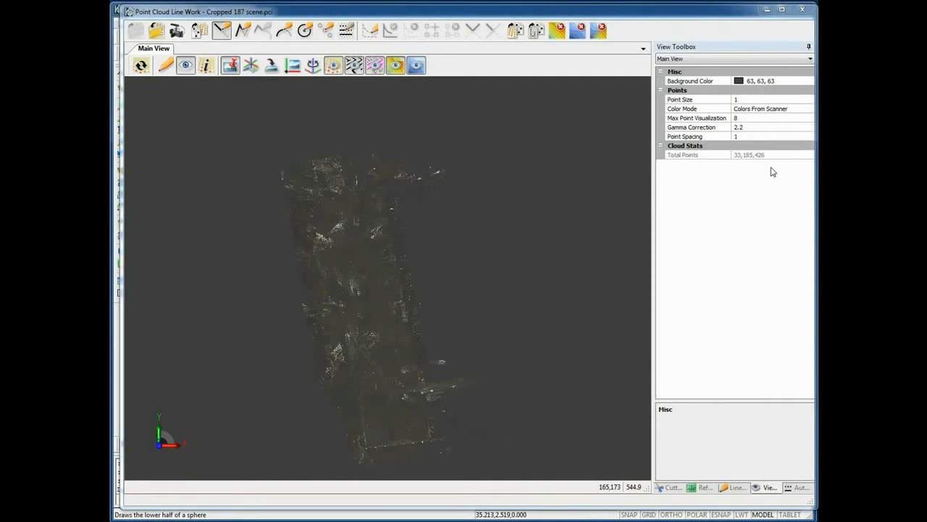
Step: Set the point cloud's color mode to HEq Intensity Gray Scale and reload its points
{"action": "left_click", "coordinate": [801, 110]}
{"action": "left_click", "coordinate": [810, 109]}
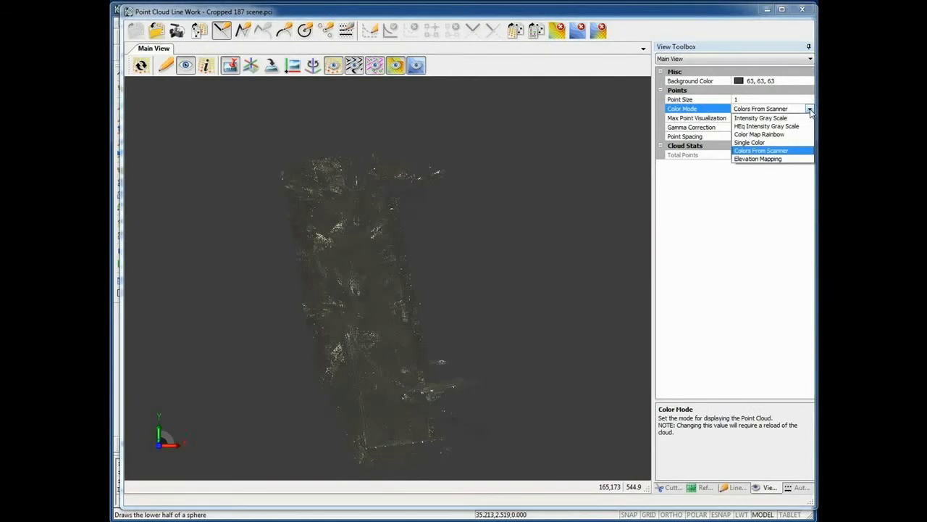
{"action": "left_click", "coordinate": [766, 126]}
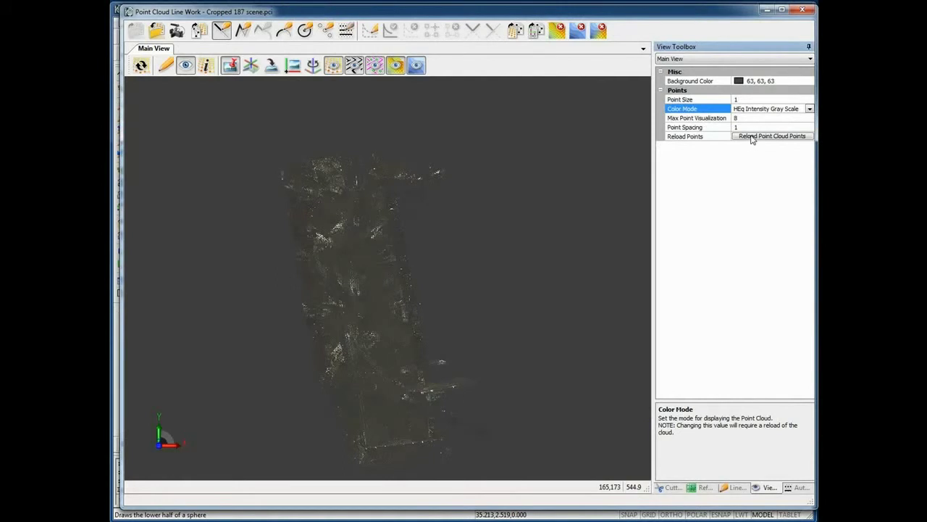
{"action": "left_click", "coordinate": [752, 137]}
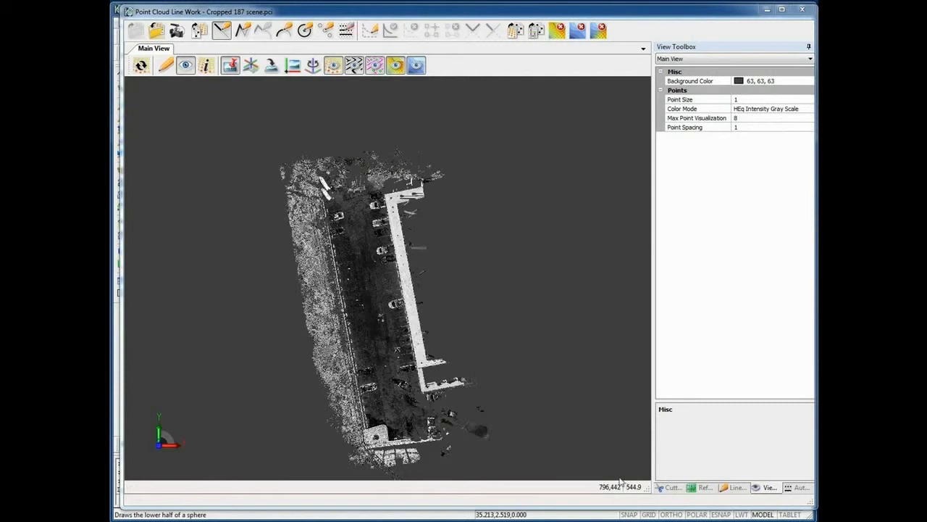
Step: Examine the parking lot, building and parked cars in the gray-scale cloud, refreshing the displayed points for more detail
{"action": "left_click", "coordinate": [141, 66]}
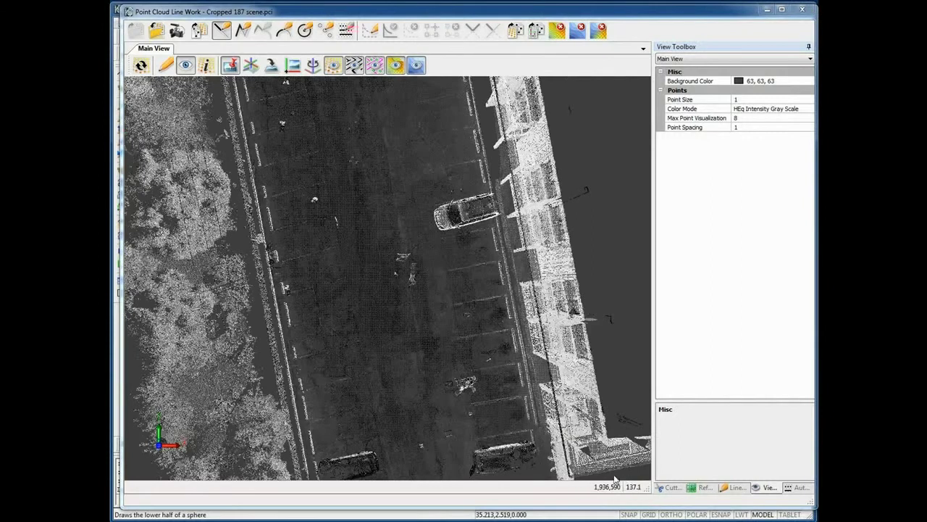
{"action": "left_click_drag", "start_coordinate": [438, 377], "coordinate": [390, 392]}
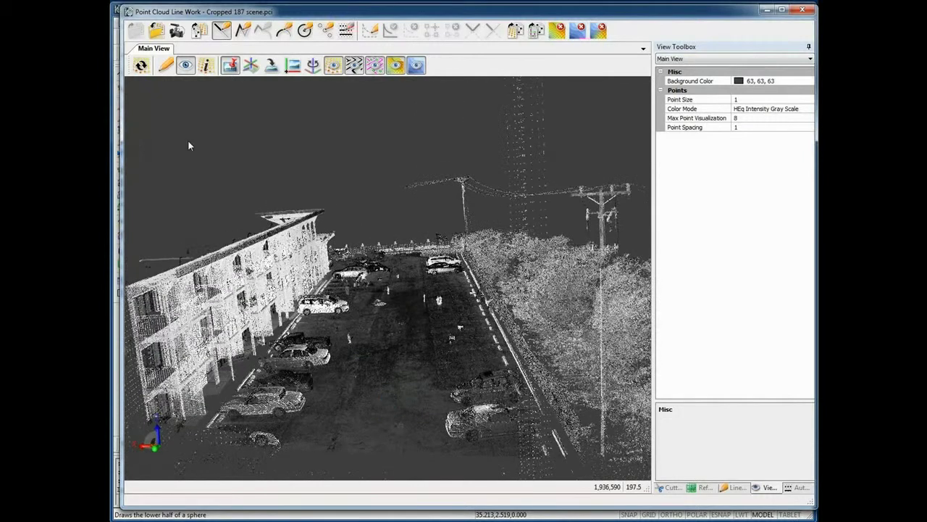
{"action": "left_click", "coordinate": [142, 65]}
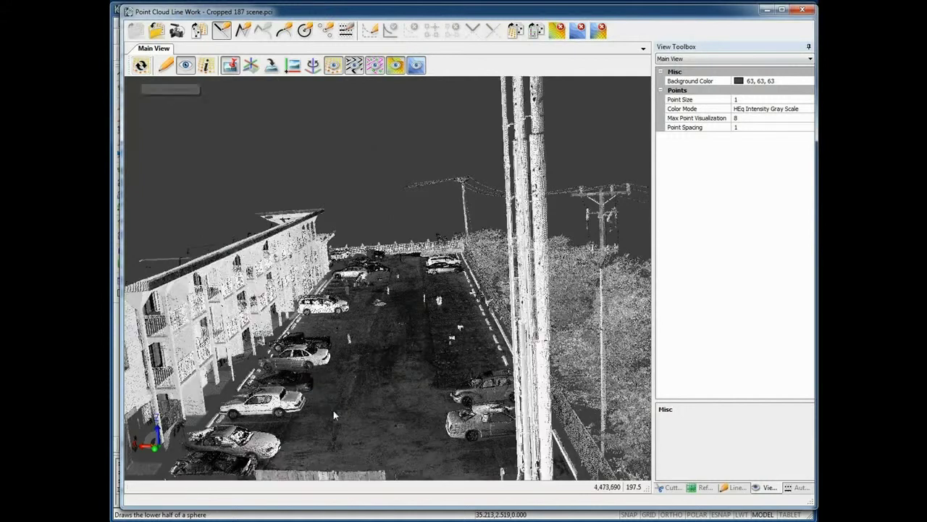
{"action": "left_click_drag", "start_coordinate": [297, 408], "coordinate": [373, 265]}
{"action": "scroll", "coordinate": [346, 363], "scroll_direction": "up", "scroll_amount": 3}
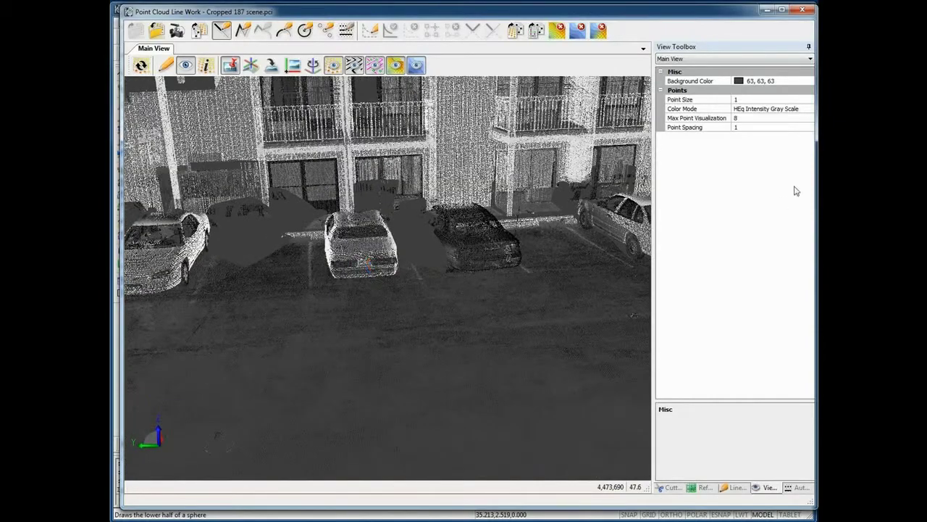
Step: Change the point cloud's color mode to Color Map Rainbow and reload its points
{"action": "left_click", "coordinate": [804, 108]}
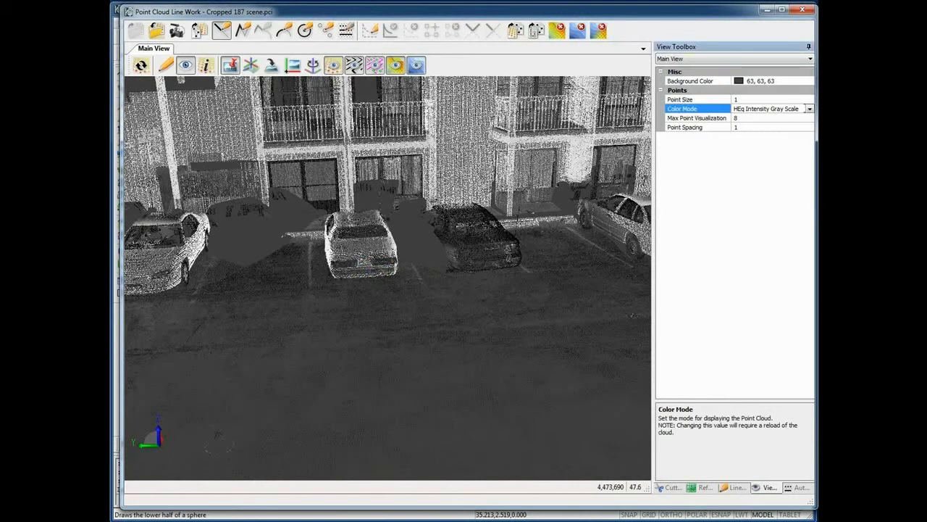
{"action": "left_click", "coordinate": [809, 109]}
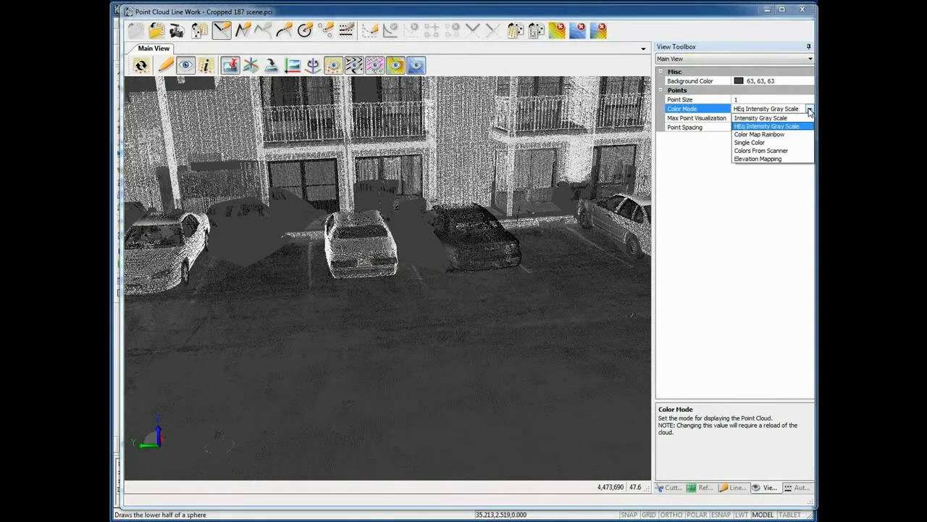
{"action": "left_click", "coordinate": [768, 134]}
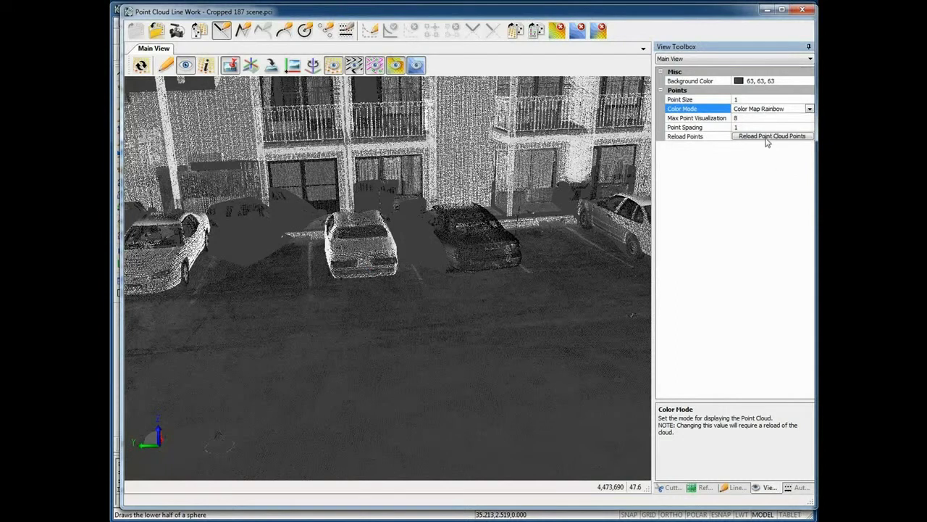
{"action": "left_click", "coordinate": [767, 141]}
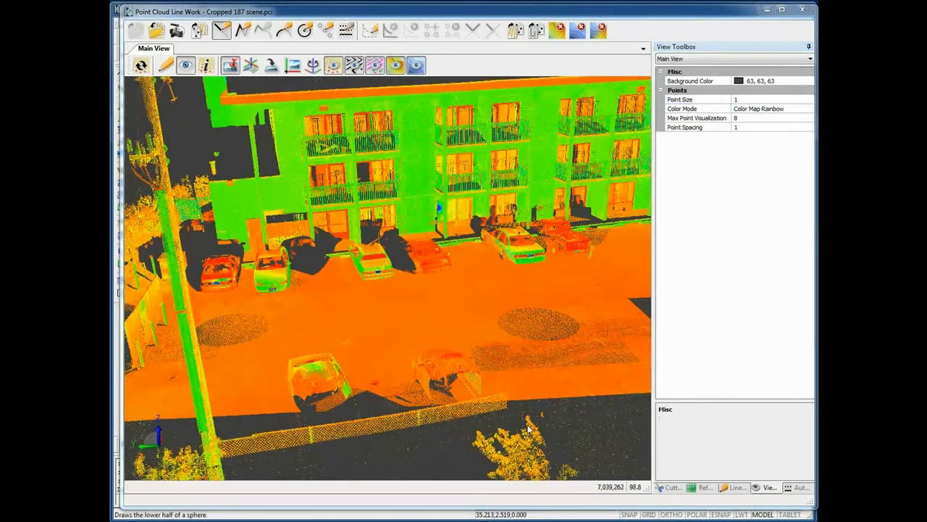
Step: Examine the rainbow-colored scene from the cars to the body on the pavement, refreshing the displayed points for detail
{"action": "middle_click_drag", "start_coordinate": [391, 348], "coordinate": [498, 338]}
{"action": "middle_click_drag", "start_coordinate": [523, 266], "coordinate": [517, 238]}
{"action": "double_click", "coordinate": [517, 238]}
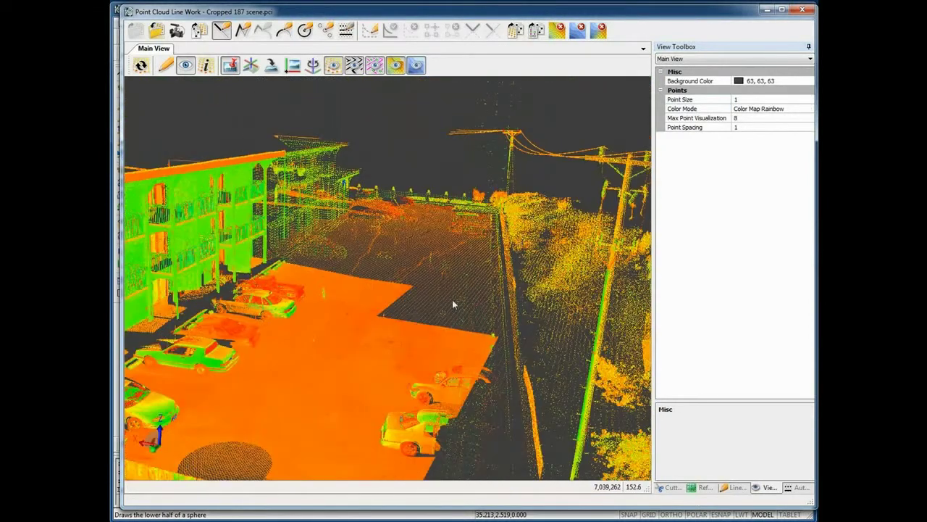
{"action": "scroll", "coordinate": [371, 320], "scroll_direction": "up", "scroll_amount": 3}
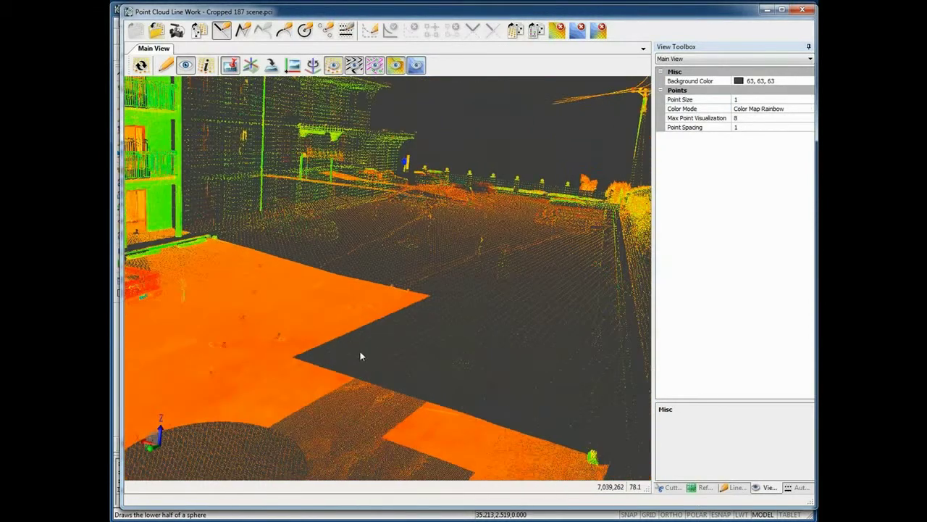
{"action": "left_click", "coordinate": [141, 66]}
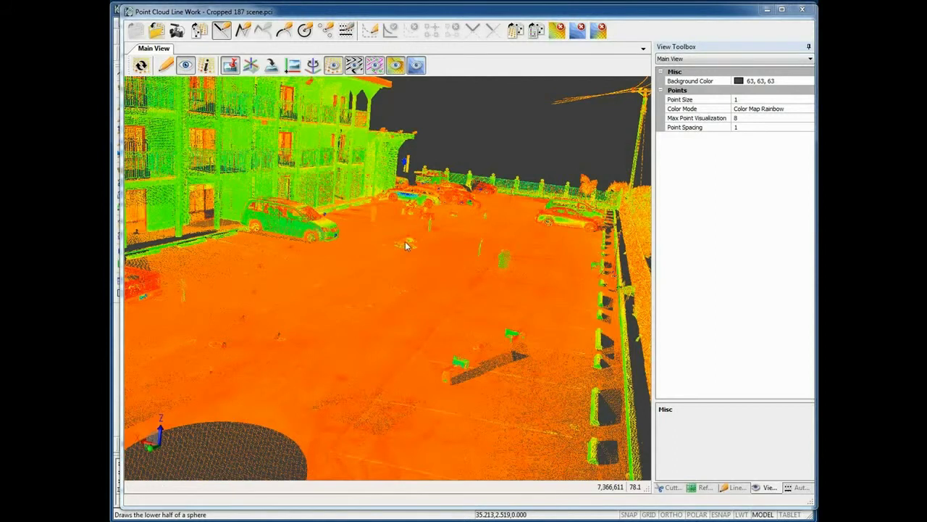
{"action": "scroll", "coordinate": [398, 268], "scroll_direction": "up", "scroll_amount": 5}
{"action": "middle_click_drag", "start_coordinate": [391, 298], "coordinate": [376, 378]}
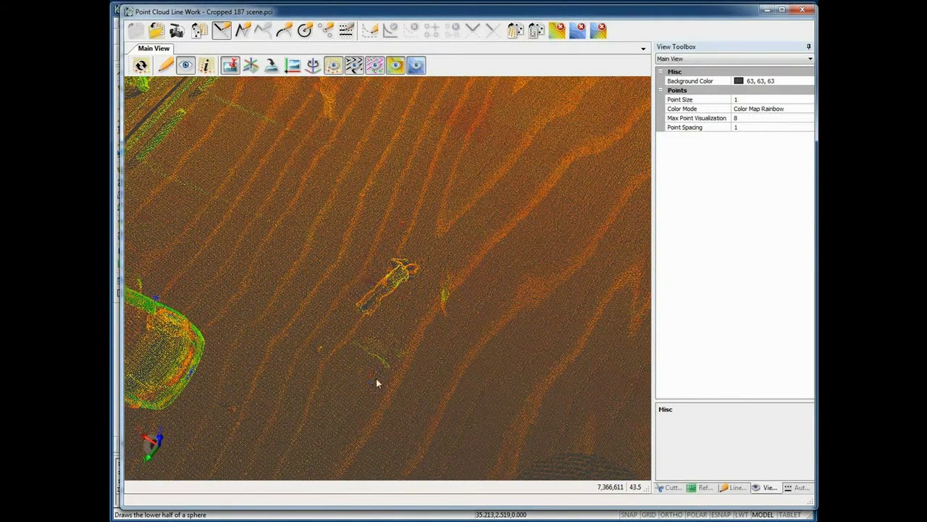
{"action": "left_click", "coordinate": [141, 65]}
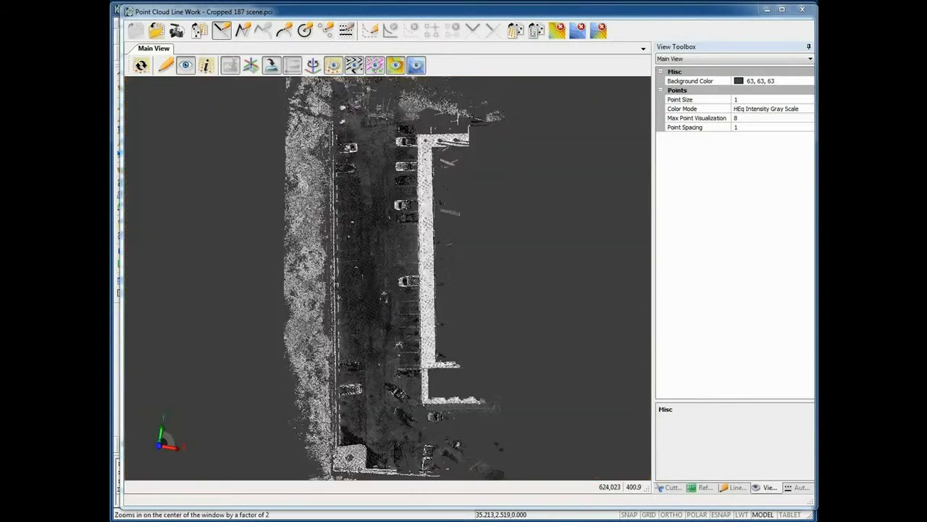
Step: Review the options of the Cutting Plane, Reference Plane, Line Work and View toolboxes
{"action": "left_click", "coordinate": [667, 490]}
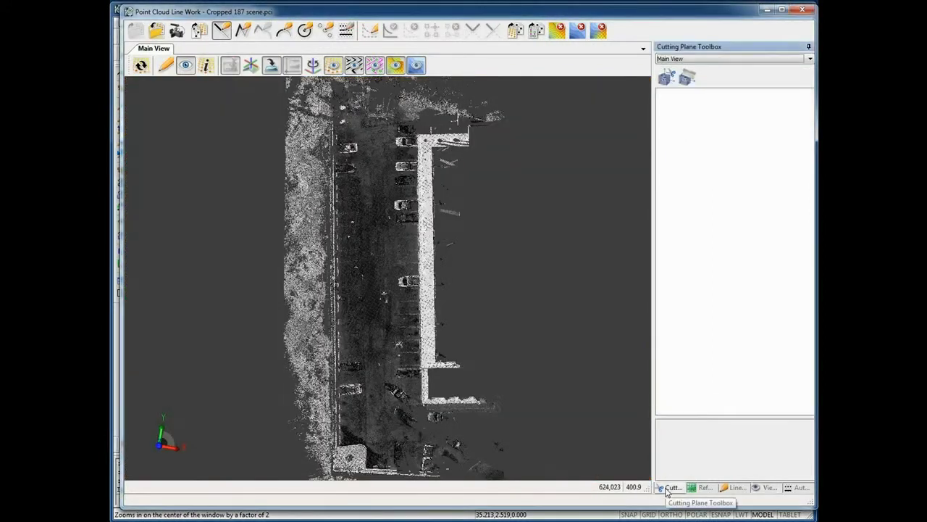
{"action": "left_click", "coordinate": [703, 490]}
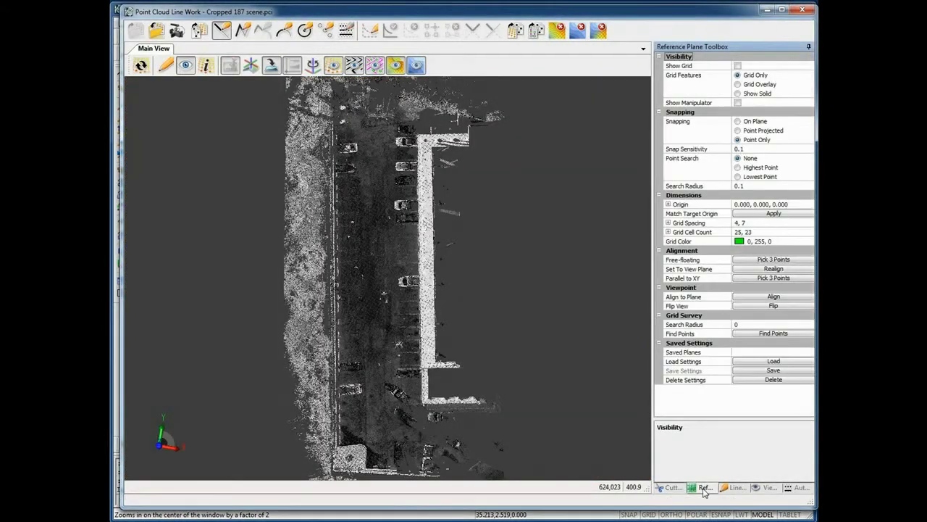
{"action": "left_click", "coordinate": [739, 491]}
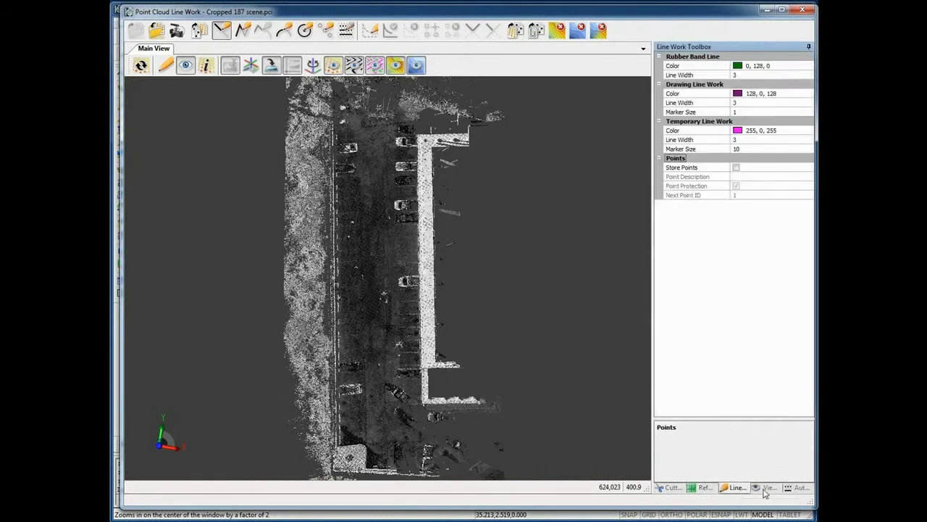
{"action": "left_click", "coordinate": [765, 490]}
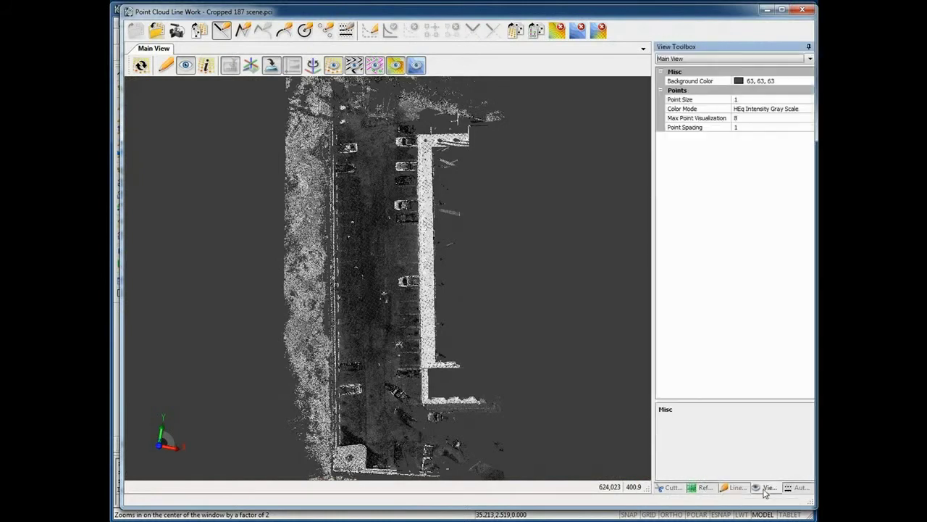
Step: Define a reference plane parallel to XY by picking three points on the parking lot pavement
{"action": "left_click", "coordinate": [703, 490]}
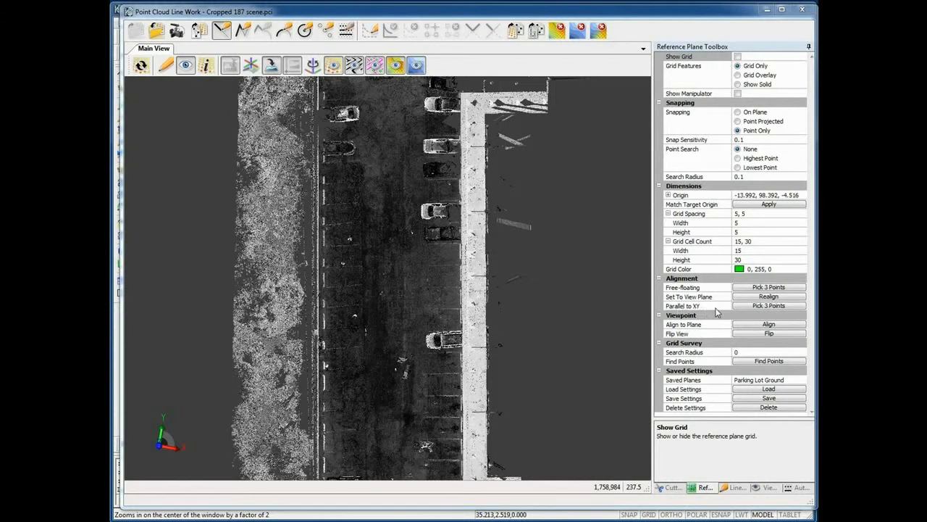
{"action": "left_click", "coordinate": [746, 307]}
{"action": "left_click", "coordinate": [746, 306]}
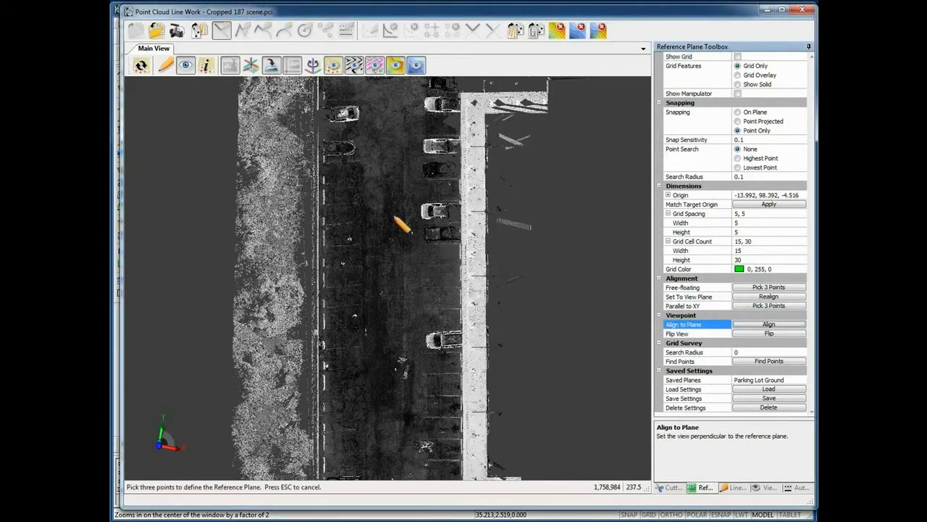
{"action": "left_click", "coordinate": [366, 166]}
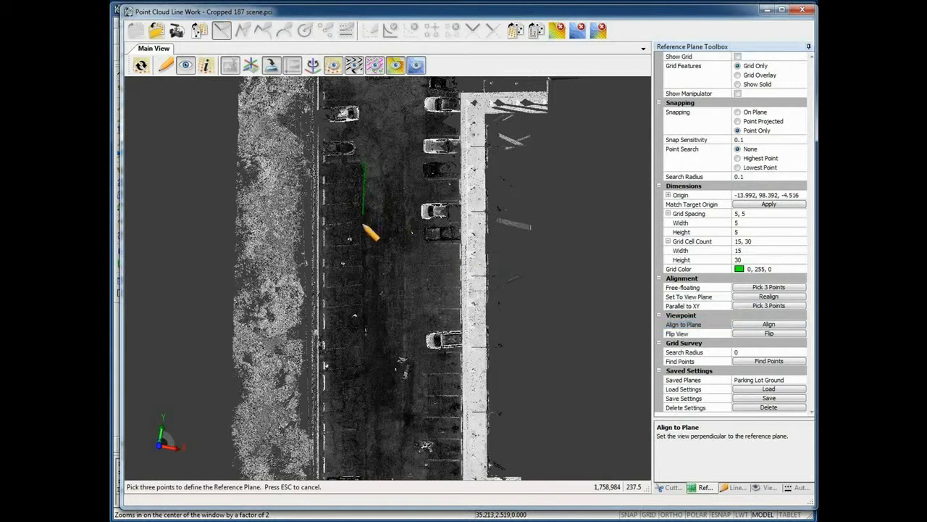
{"action": "left_click", "coordinate": [368, 274]}
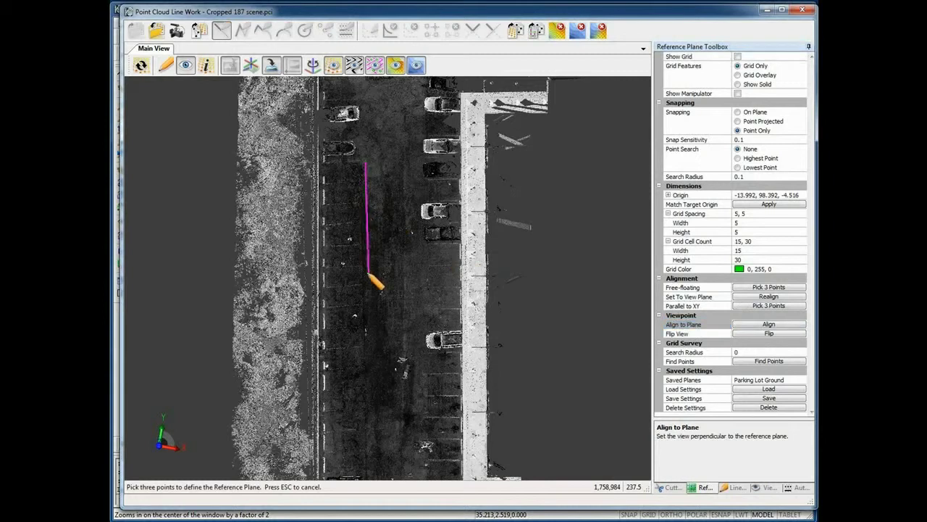
{"action": "left_click", "coordinate": [419, 275]}
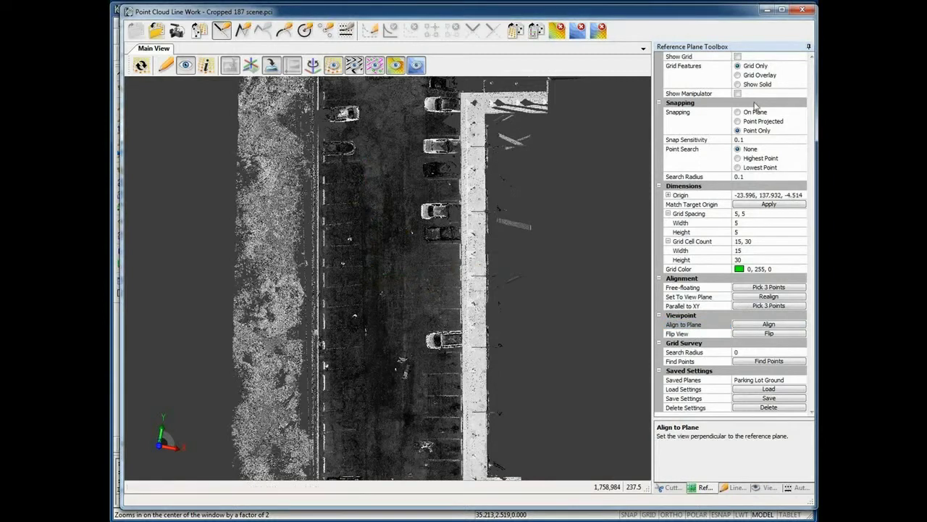
Step: Show the reference plane grid and load the saved Parking Lot Ground plane settings
{"action": "left_click", "coordinate": [739, 58]}
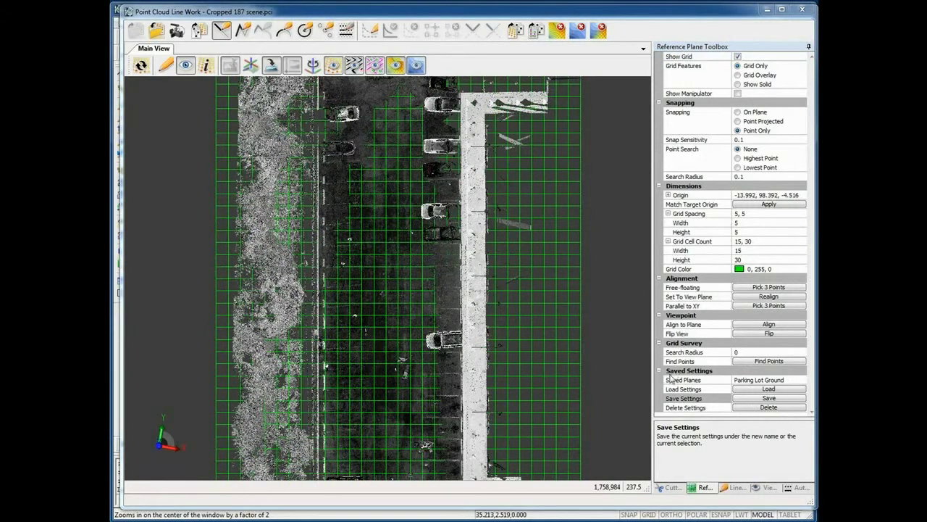
{"action": "left_click", "coordinate": [769, 388]}
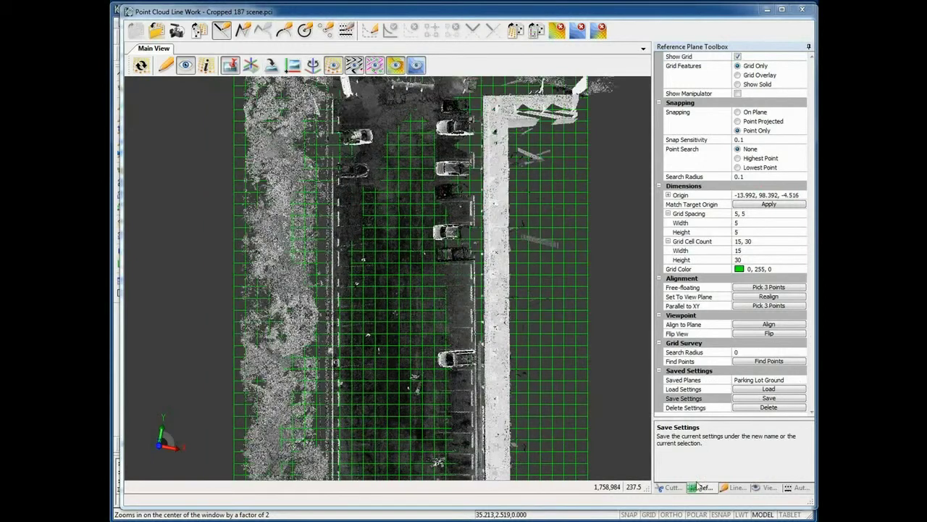
Step: Examine from an oblique angle how the reference plane grid lies on the parking lot pavement
{"action": "left_click_drag", "start_coordinate": [458, 434], "coordinate": [465, 319]}
{"action": "mouse_move", "coordinate": [390, 379]}
{"action": "left_mouse_down"}
{"action": "mouse_move", "coordinate": [360, 360]}
{"action": "mouse_move", "coordinate": [394, 368]}
{"action": "left_mouse_up"}
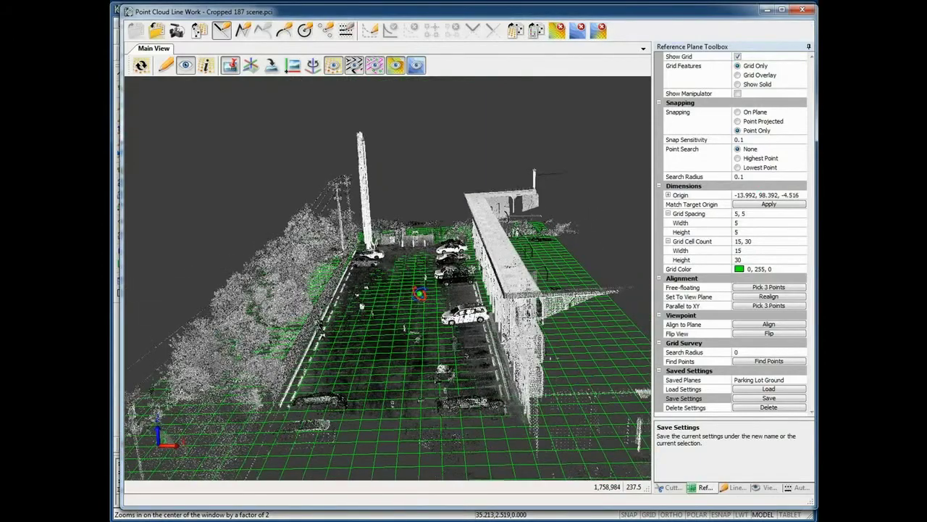
{"action": "scroll", "coordinate": [409, 297], "scroll_direction": "up", "scroll_amount": 3}
{"action": "left_click_drag", "start_coordinate": [405, 303], "coordinate": [406, 339]}
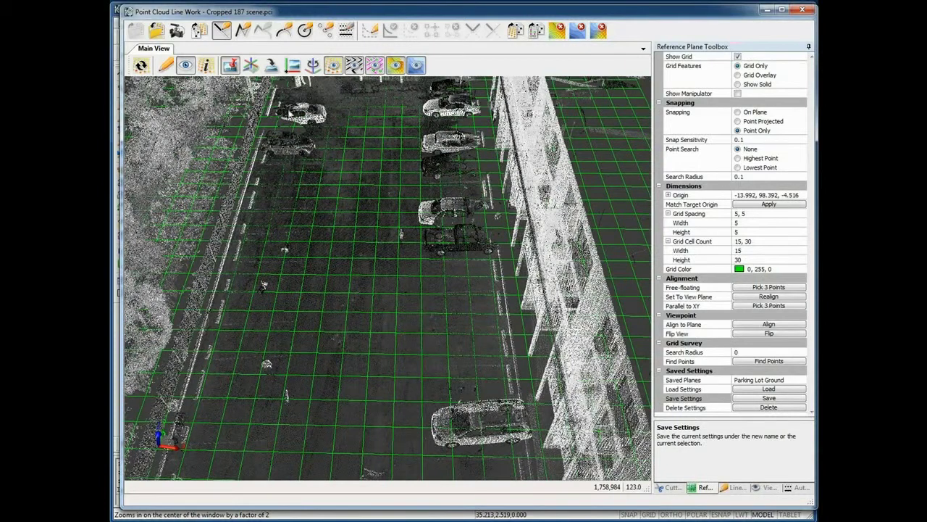
Step: Return to the top-down view with the reference grid hidden and set snapping to On Plane
{"action": "left_click", "coordinate": [272, 67]}
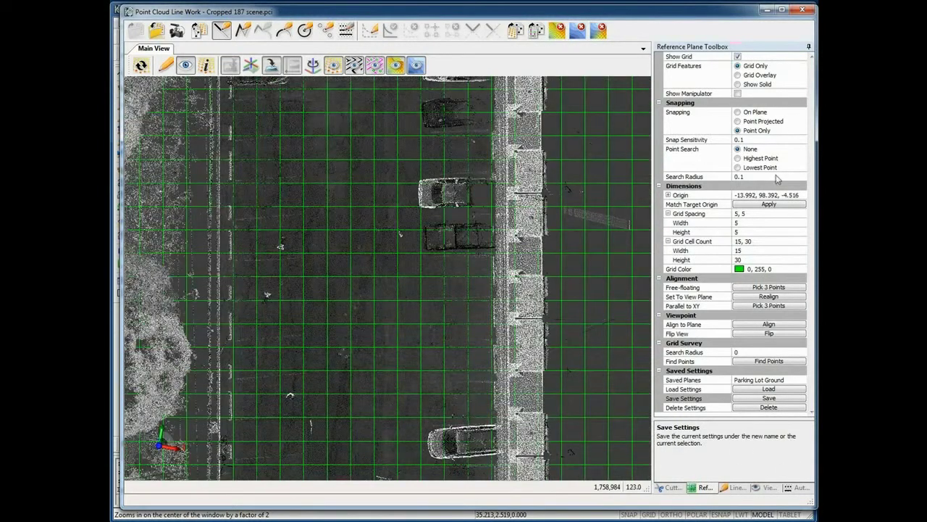
{"action": "left_click", "coordinate": [737, 57]}
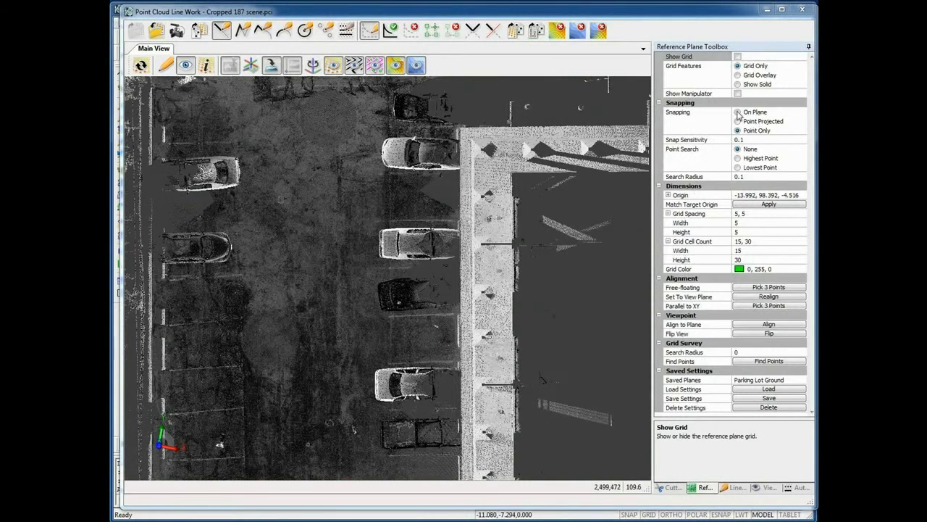
{"action": "left_click", "coordinate": [738, 113]}
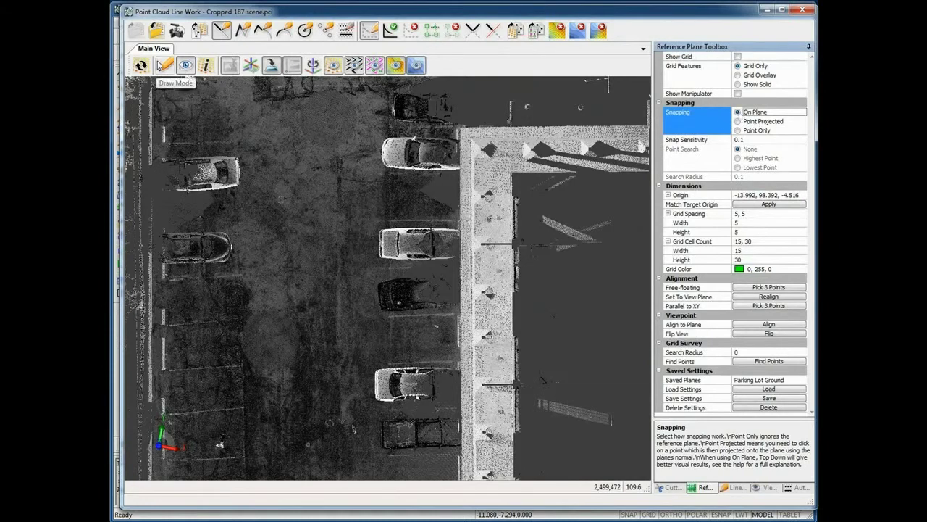
Step: Draw two straight lines along the painted stall markings on either side of the second white car below the building's corner
{"action": "left_click", "coordinate": [166, 66]}
{"action": "middle_click_drag", "start_coordinate": [344, 215], "coordinate": [353, 304]}
{"action": "scroll", "coordinate": [352, 304], "scroll_direction": "up", "scroll_amount": 2}
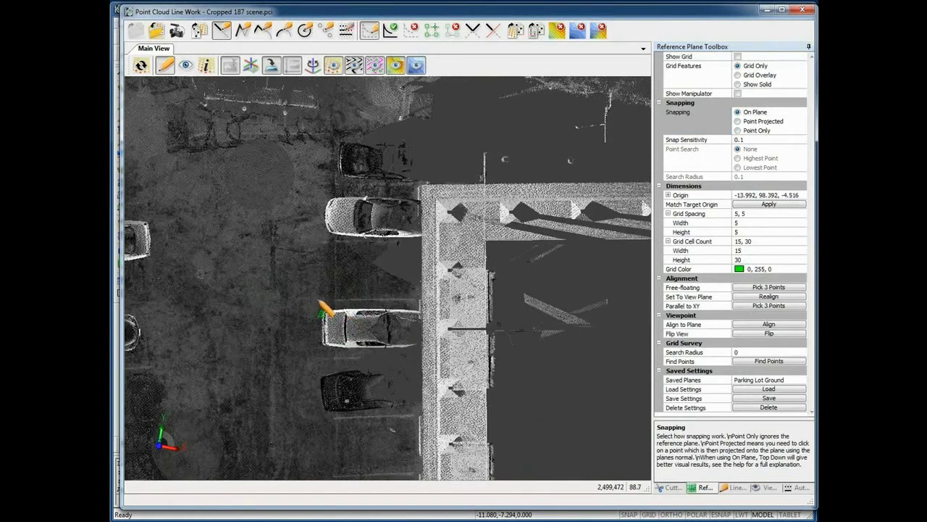
{"action": "left_click", "coordinate": [321, 312]}
{"action": "left_click", "coordinate": [416, 302]}
{"action": "left_click", "coordinate": [331, 362]}
{"action": "left_click", "coordinate": [412, 361]}
{"action": "scroll", "coordinate": [305, 323], "scroll_direction": "down", "scroll_amount": 2}
{"action": "middle_click_drag", "start_coordinate": [276, 406], "coordinate": [242, 285]}
{"action": "scroll", "coordinate": [325, 293], "scroll_direction": "up", "scroll_amount": 1}
{"action": "scroll", "coordinate": [328, 299], "scroll_direction": "up", "scroll_amount": 2}
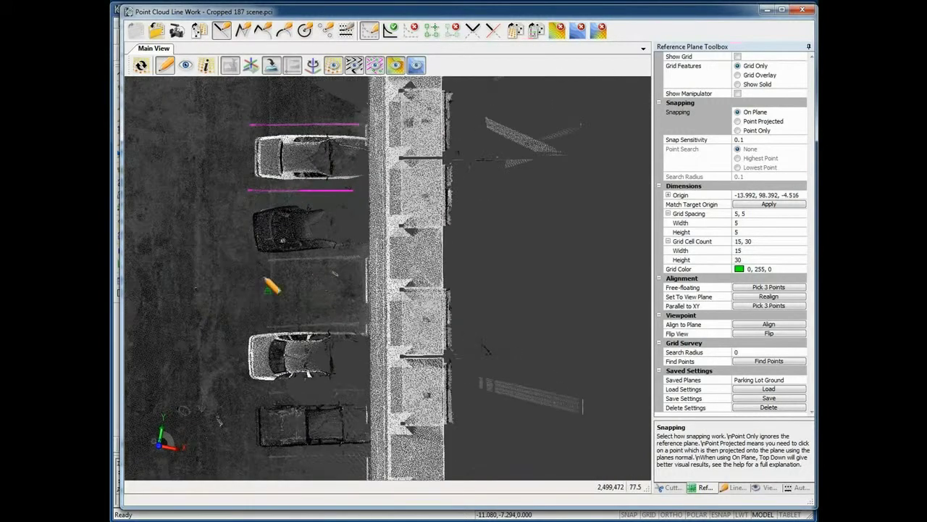
Step: Draw a line along the painted stall marking below the dark car and check the stall lines with the point cloud temporarily hidden
{"action": "left_click", "coordinate": [268, 259]}
{"action": "left_click", "coordinate": [359, 258]}
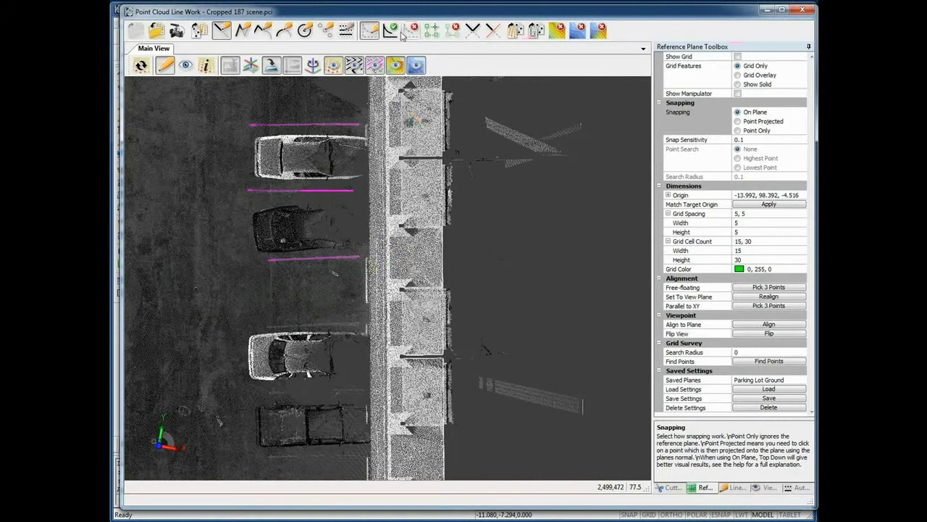
{"action": "left_click", "coordinate": [334, 66]}
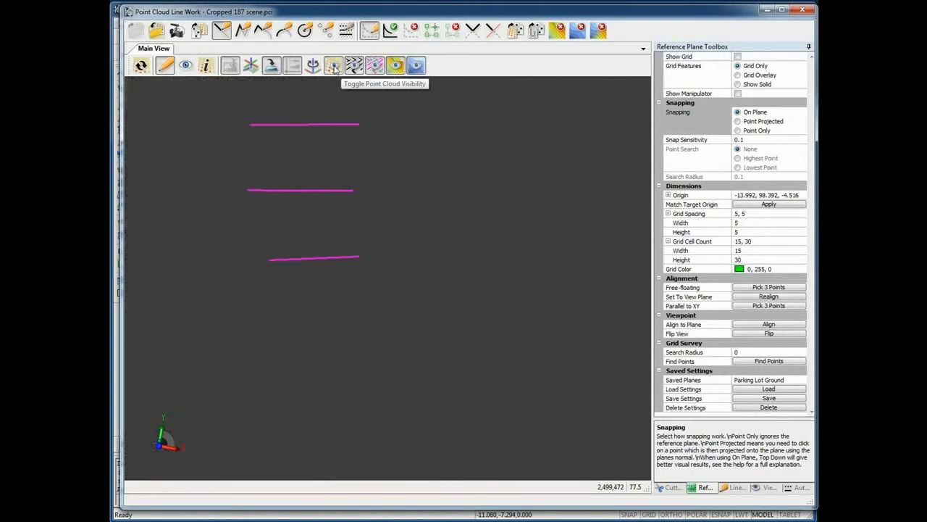
{"action": "left_click", "coordinate": [334, 65]}
Step: Send the three stall lines to the CAD drawing, check them at full extents in MapScenes PointCloud, and return to Point Cloud Line Work
{"action": "left_click", "coordinate": [394, 34]}
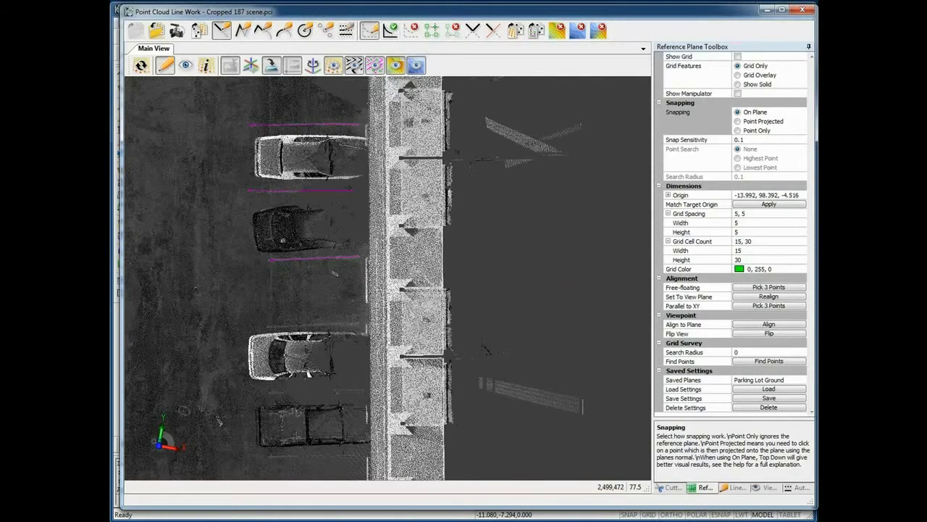
{"action": "left_click", "coordinate": [767, 13]}
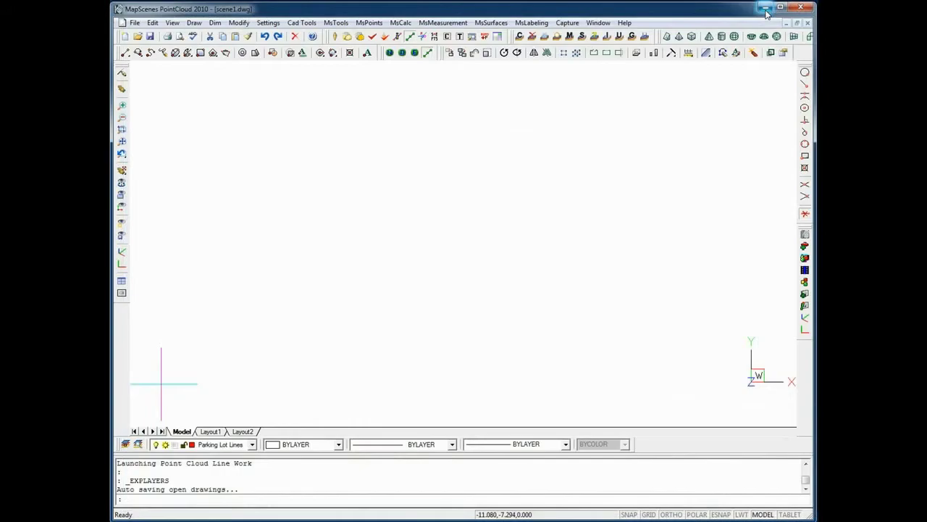
{"action": "middle_click", "coordinate": [777, 423]}
{"action": "middle_click", "coordinate": [777, 423]}
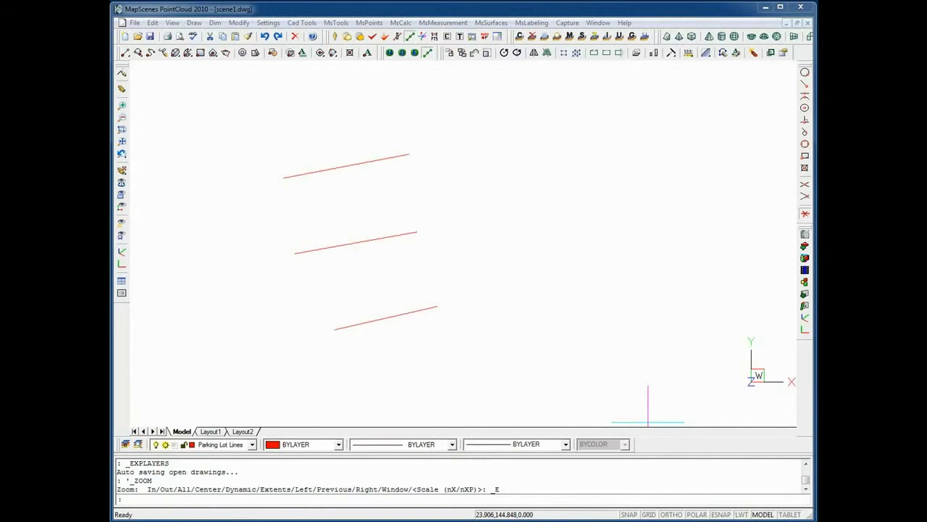
{"action": "key", "text": "alt+Tab"}
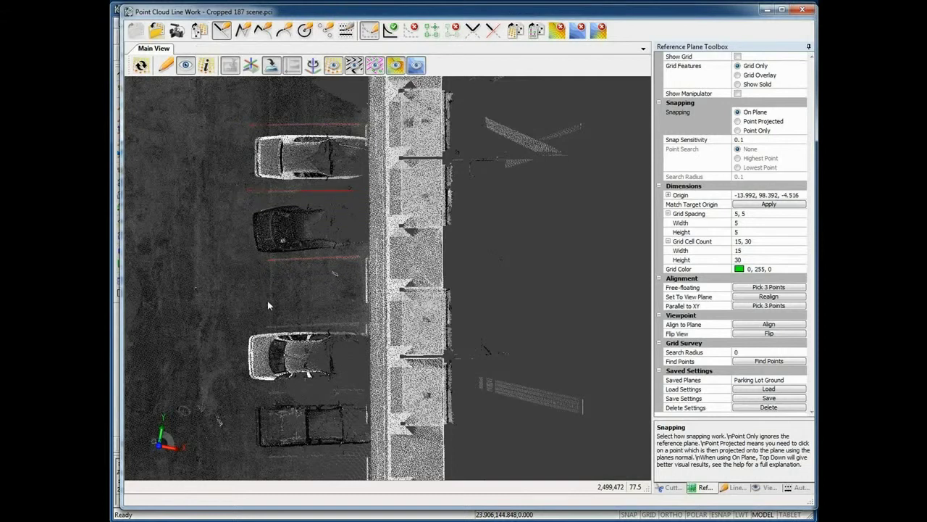
Step: Trace a three-sided outline around the aisle end of the white car between the first two stall lines
{"action": "middle_click_drag", "start_coordinate": [263, 299], "coordinate": [291, 374]}
{"action": "scroll", "coordinate": [321, 333], "scroll_direction": "up", "scroll_amount": 3}
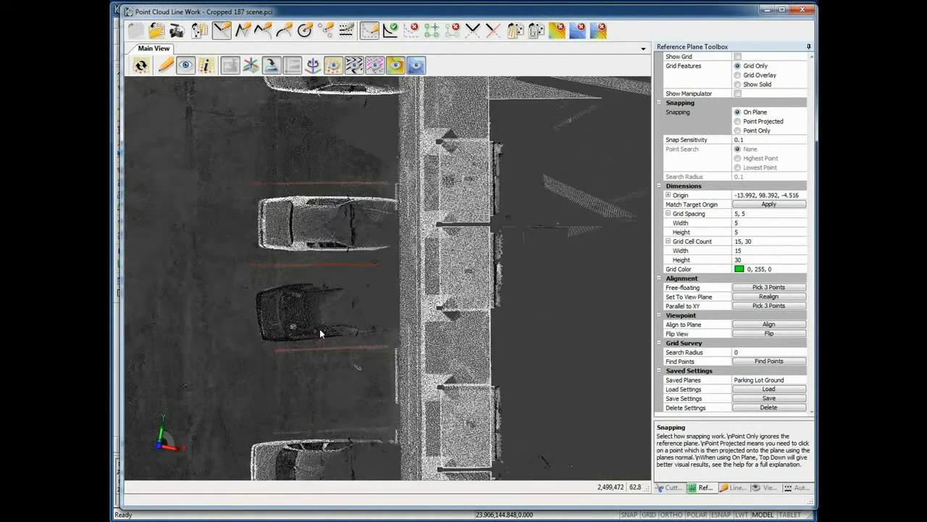
{"action": "middle_click_drag", "start_coordinate": [325, 302], "coordinate": [339, 336]}
{"action": "scroll", "coordinate": [323, 307], "scroll_direction": "up", "scroll_amount": 3}
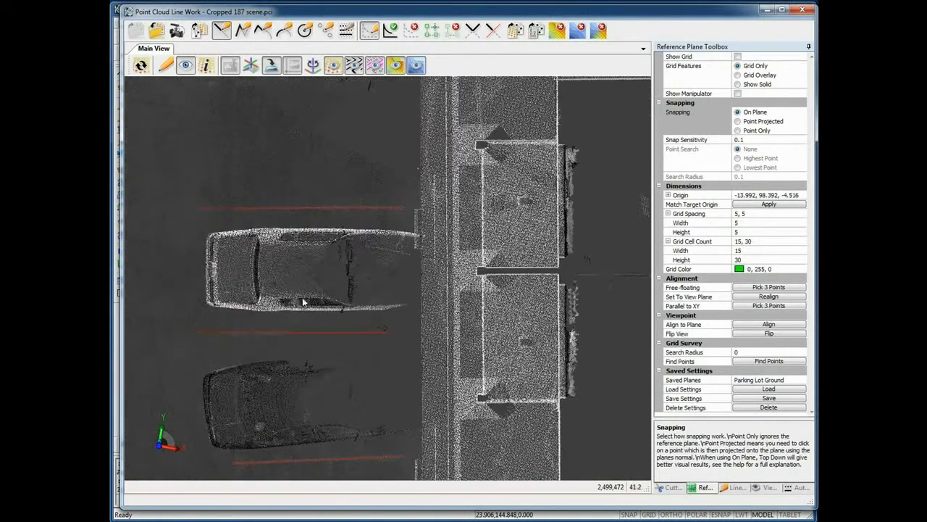
{"action": "left_click", "coordinate": [172, 66]}
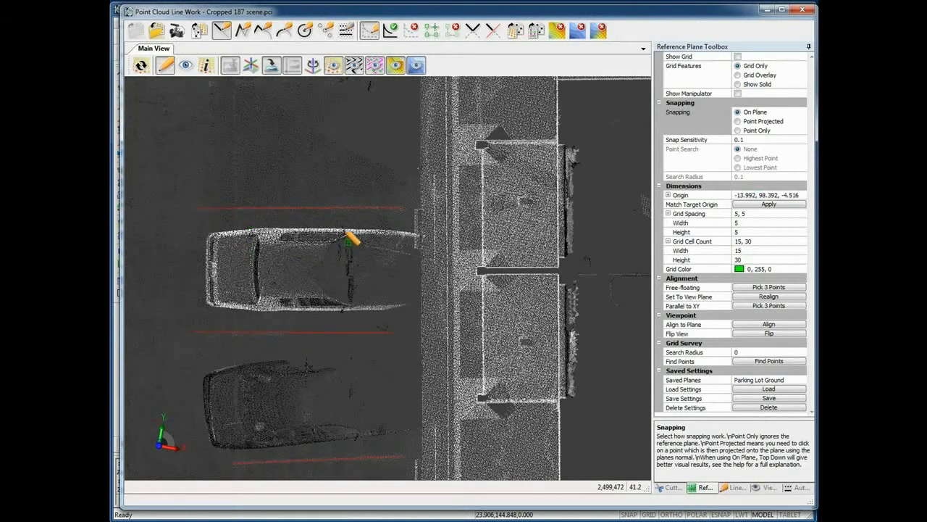
{"action": "left_click", "coordinate": [346, 233]}
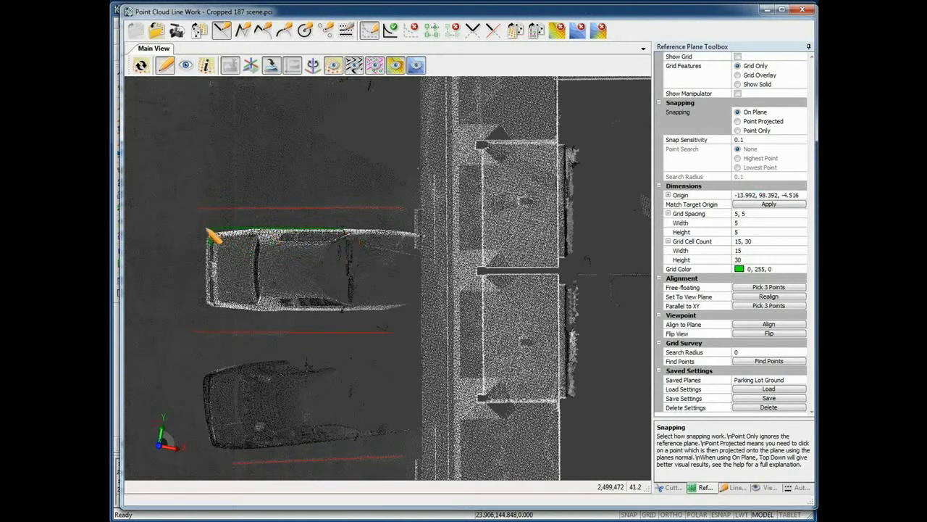
{"action": "left_click", "coordinate": [208, 232]}
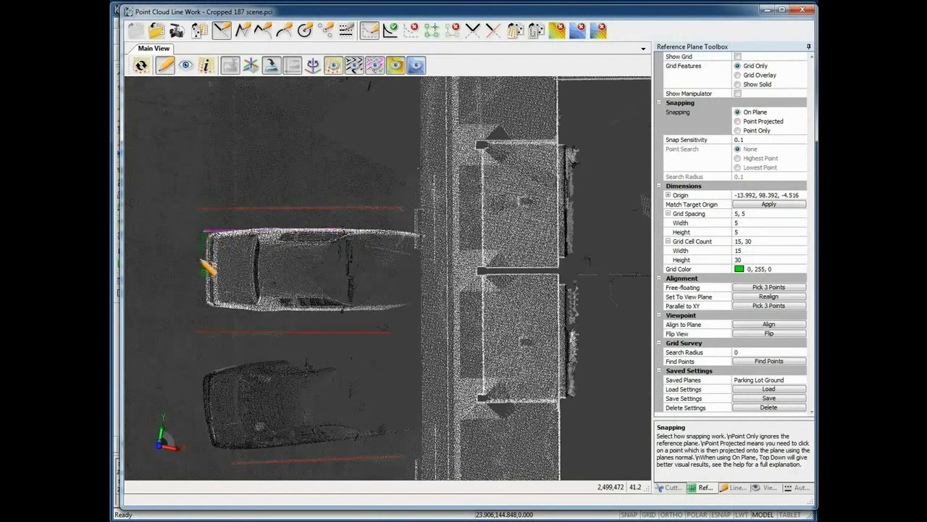
{"action": "left_click", "coordinate": [205, 310]}
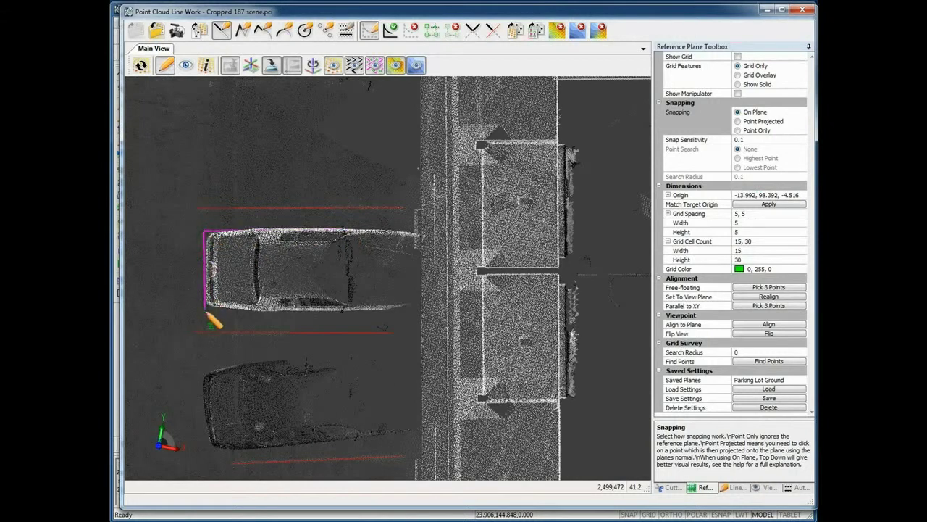
{"action": "left_click", "coordinate": [327, 311]}
Step: Trace a three-sided outline around the aisle end of the white car beside the building's corner
{"action": "scroll", "coordinate": [250, 303], "scroll_direction": "down", "scroll_amount": 3}
{"action": "middle_click_drag", "start_coordinate": [347, 194], "coordinate": [283, 364]}
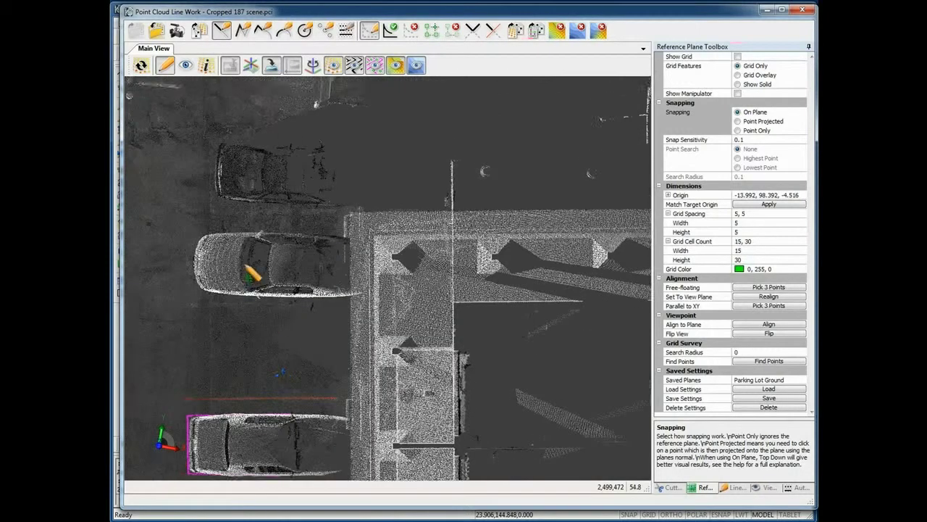
{"action": "scroll", "coordinate": [248, 268], "scroll_direction": "up", "scroll_amount": 2}
{"action": "middle_click_drag", "start_coordinate": [248, 269], "coordinate": [319, 336]}
{"action": "scroll", "coordinate": [331, 321], "scroll_direction": "up", "scroll_amount": 1}
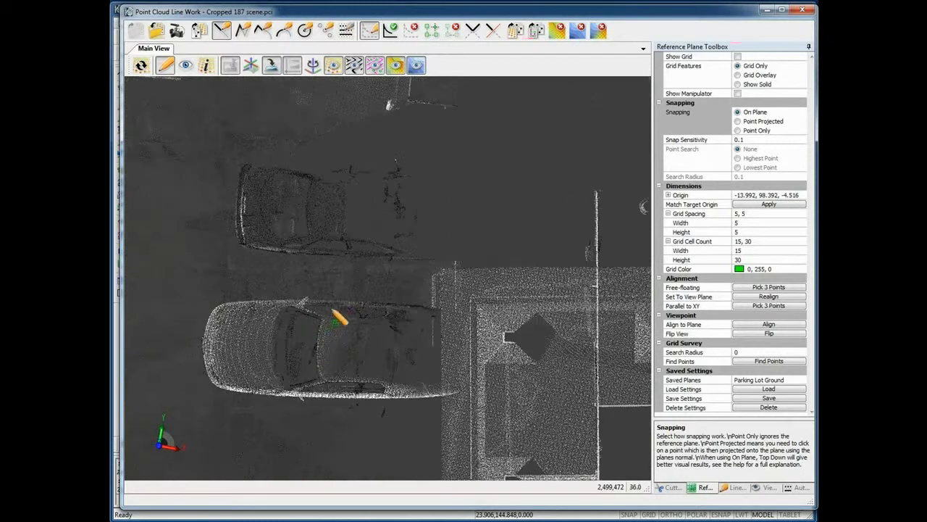
{"action": "left_click", "coordinate": [338, 303]}
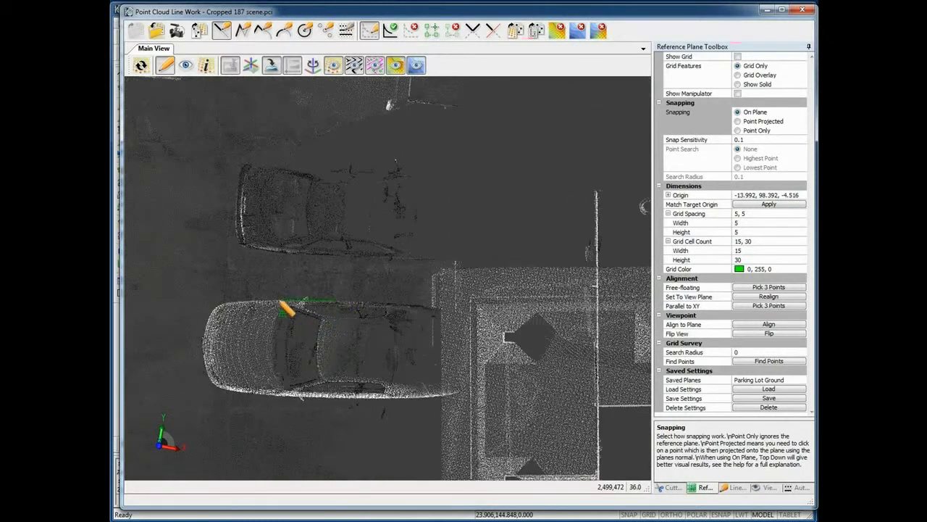
{"action": "left_click", "coordinate": [207, 301]}
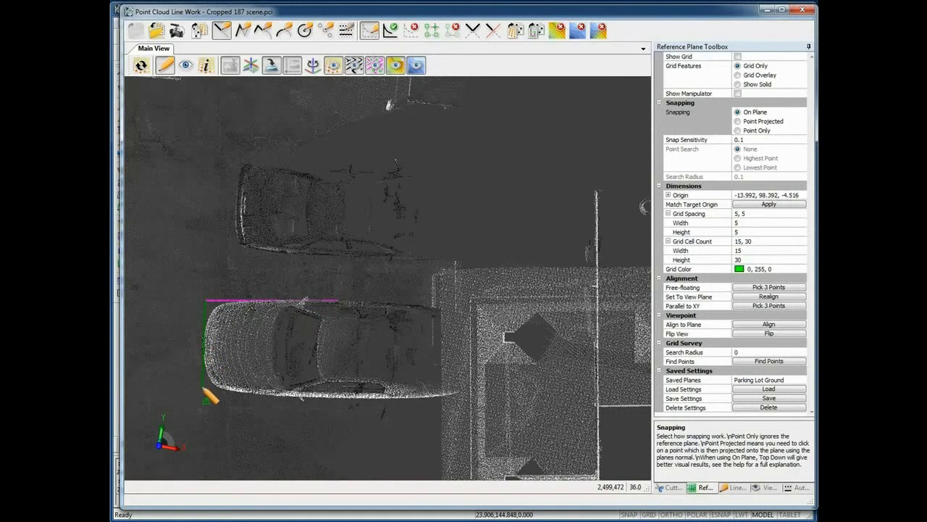
{"action": "left_click", "coordinate": [205, 387]}
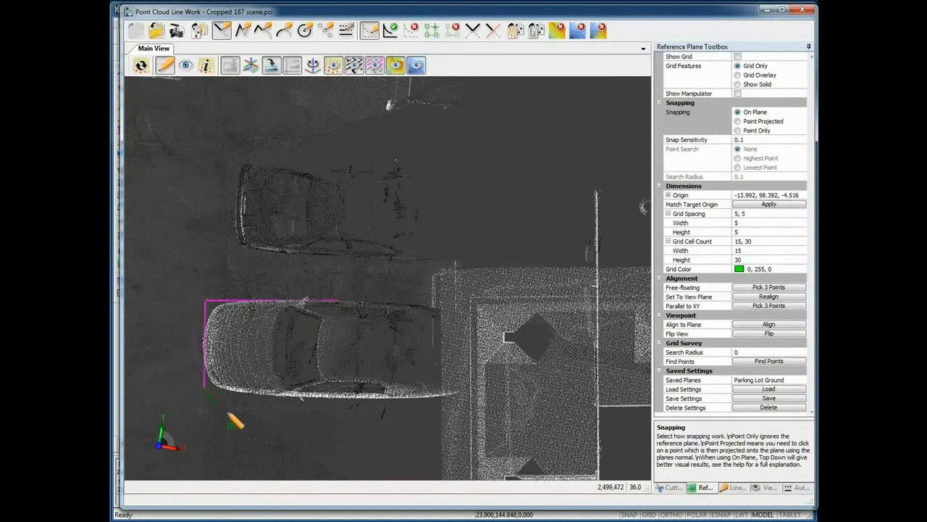
{"action": "left_click", "coordinate": [323, 398]}
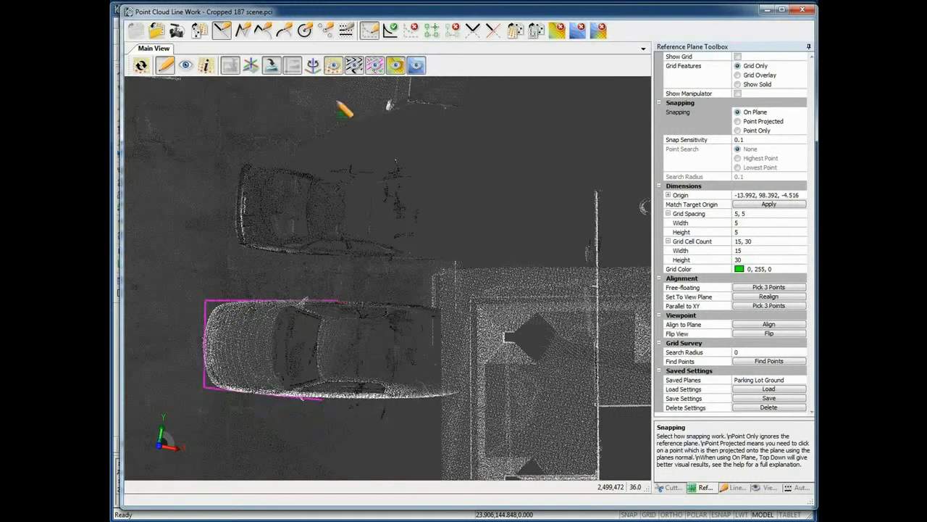
Step: Hide the point cloud and send both car outlines to the CAD drawing
{"action": "left_click", "coordinate": [333, 66]}
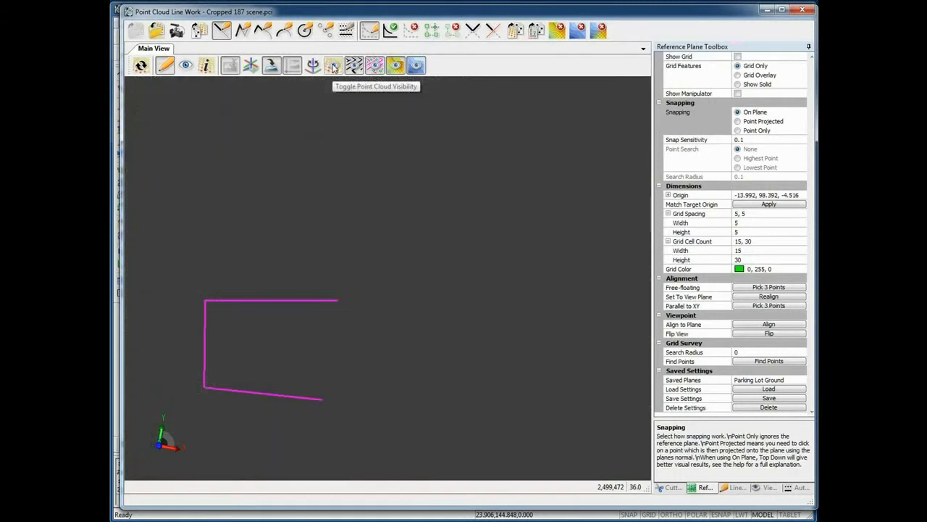
{"action": "scroll", "coordinate": [326, 253], "scroll_direction": "down", "scroll_amount": 5}
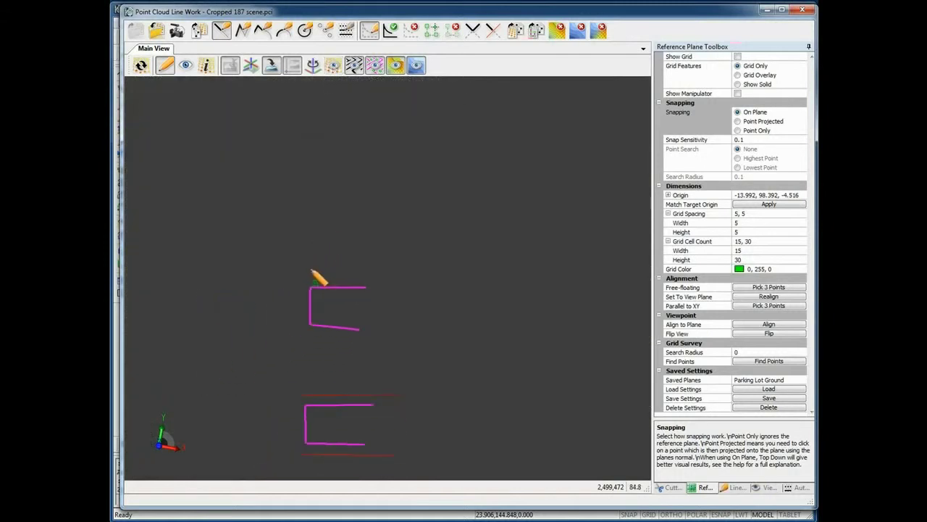
{"action": "middle_click_drag", "start_coordinate": [352, 392], "coordinate": [366, 284]}
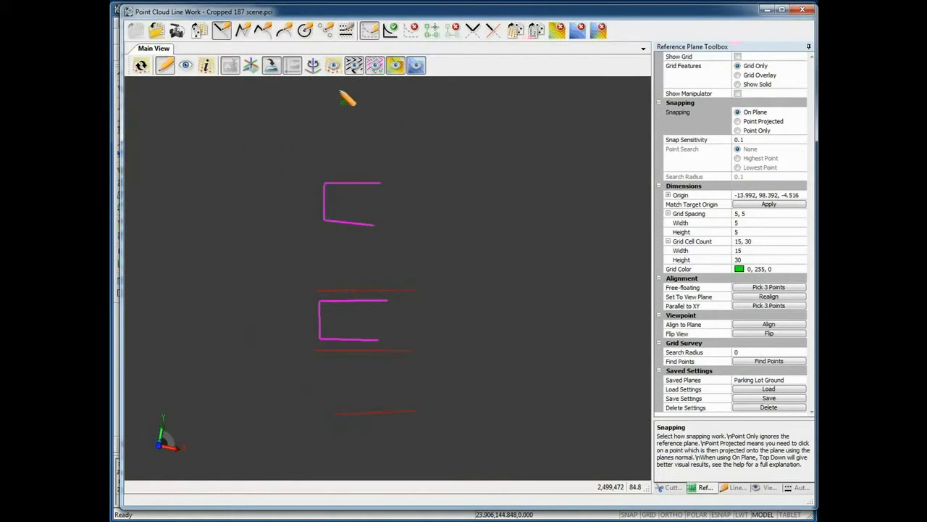
{"action": "left_click", "coordinate": [391, 33]}
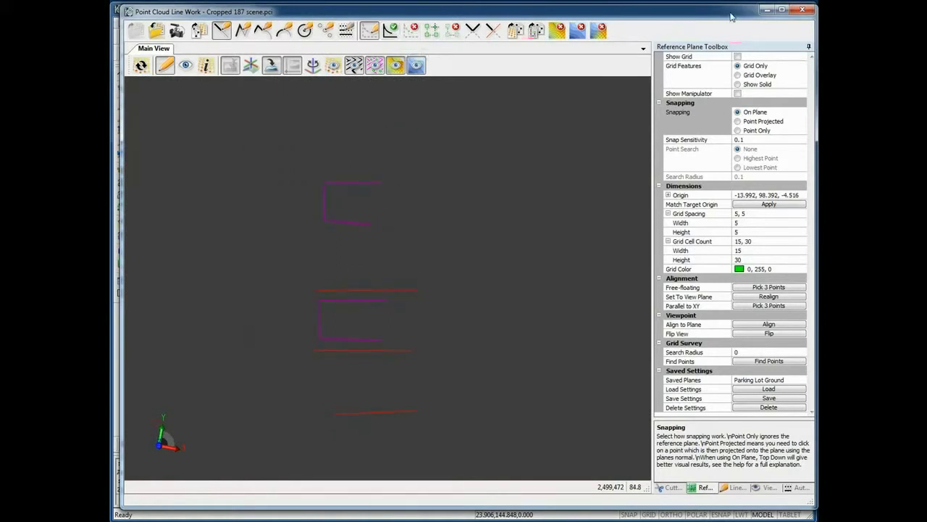
Step: Switch to the MapScenes drawing, reload the current drawing into Point Cloud Line Work, and show the point cloud again
{"action": "left_click", "coordinate": [768, 10]}
{"action": "left_click", "coordinate": [197, 31]}
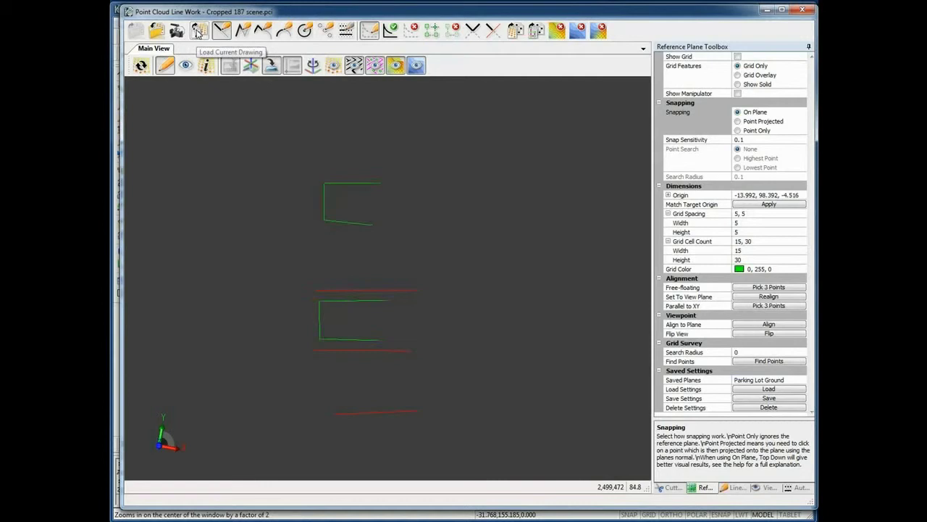
{"action": "left_click", "coordinate": [335, 67]}
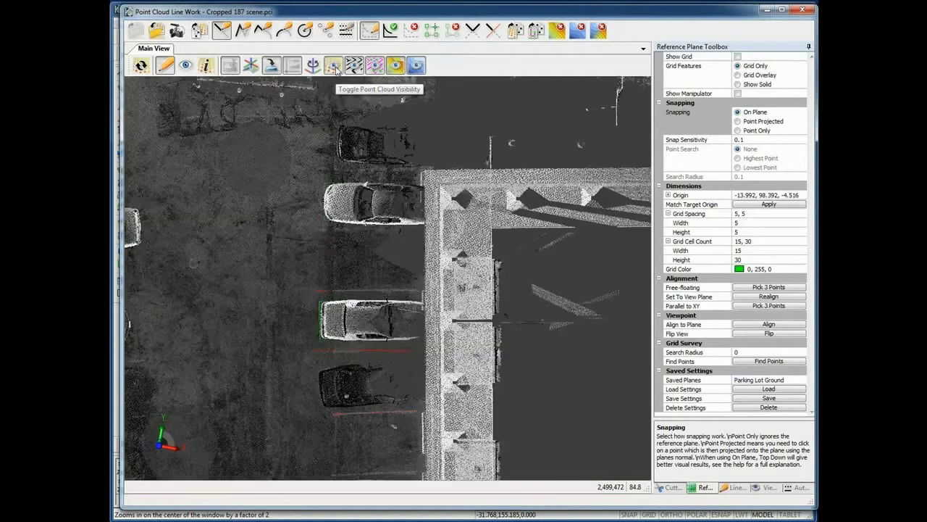
Step: Compare the finished parking lot line work with the scan around the building's corner, with the point cloud hidden and shown
{"action": "scroll", "coordinate": [331, 284], "scroll_direction": "down", "scroll_amount": 2}
{"action": "middle_click_drag", "start_coordinate": [309, 355], "coordinate": [300, 327]}
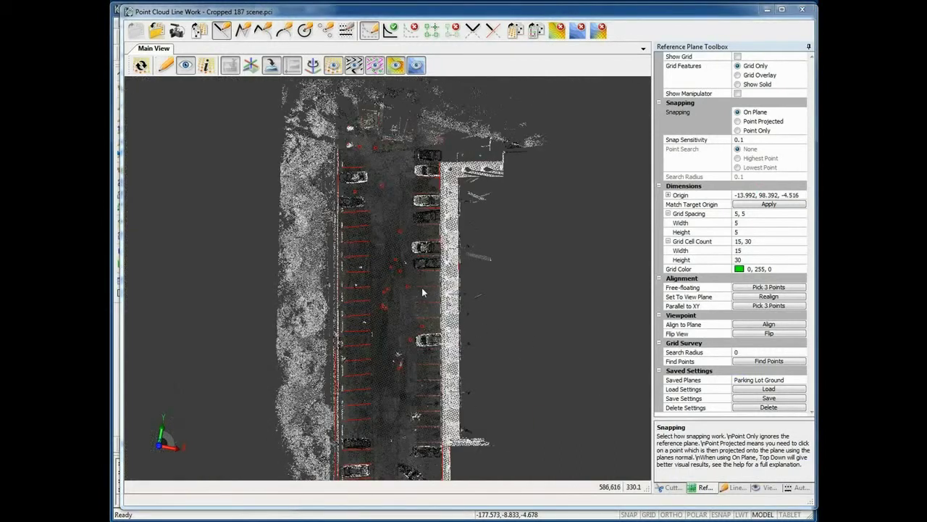
{"action": "scroll", "coordinate": [507, 292], "scroll_direction": "up", "scroll_amount": 1}
{"action": "scroll", "coordinate": [504, 294], "scroll_direction": "up", "scroll_amount": 1}
{"action": "middle_click_drag", "start_coordinate": [468, 255], "coordinate": [373, 394]}
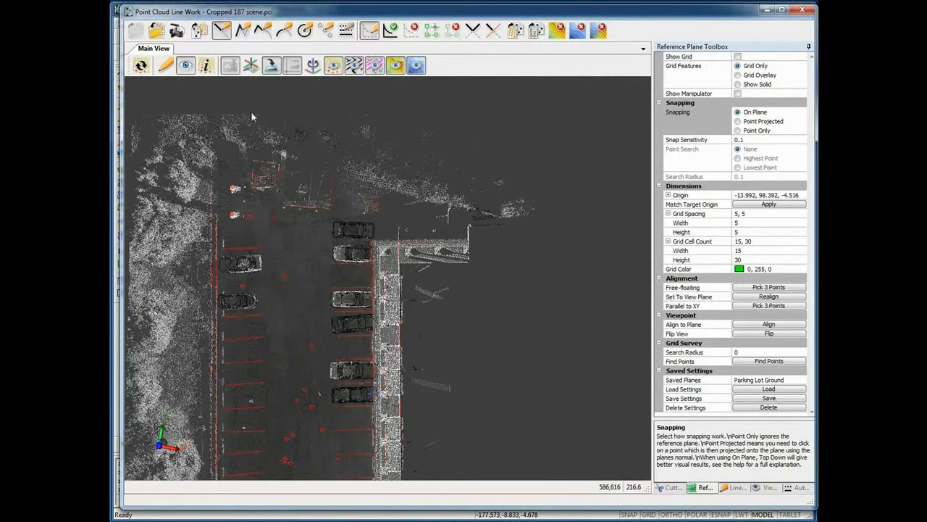
{"action": "left_click", "coordinate": [335, 67]}
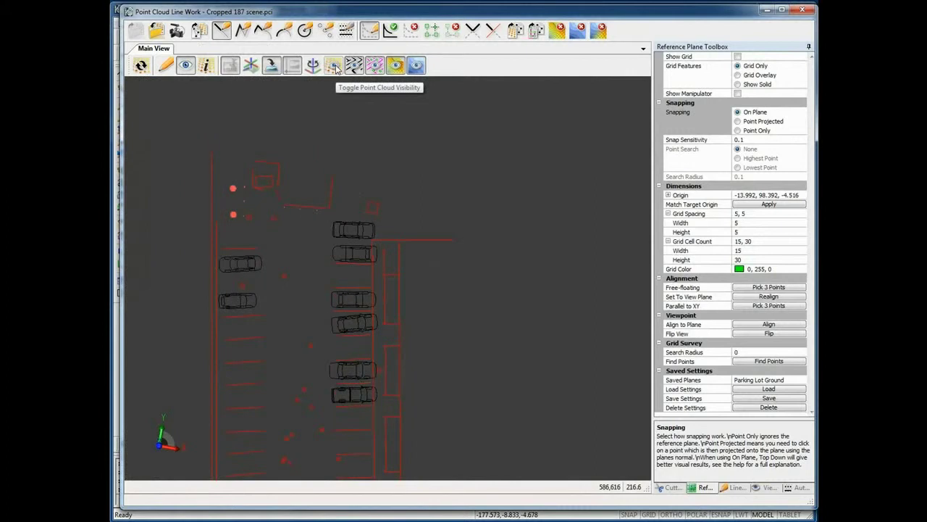
{"action": "left_click", "coordinate": [335, 67]}
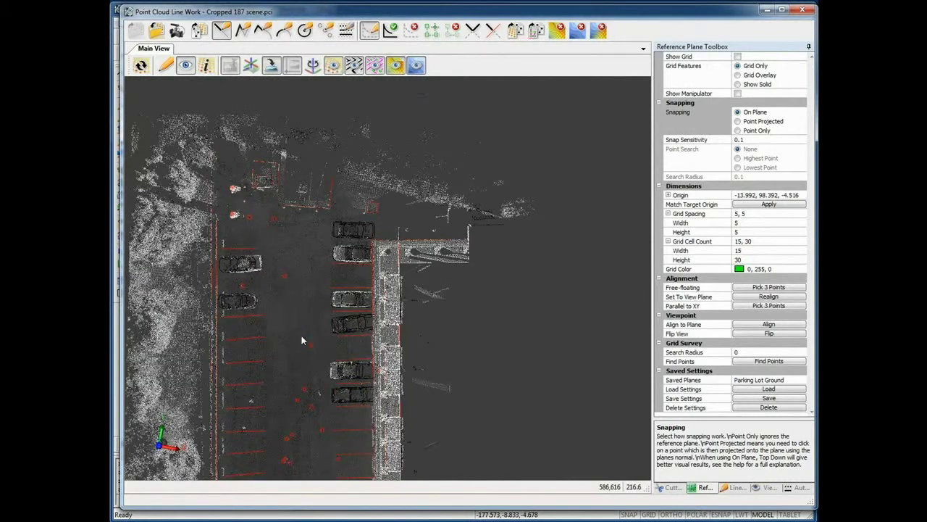
Step: Examine up close the vehicle symbols parked beside the building, with the point cloud hidden and shown
{"action": "scroll", "coordinate": [293, 337], "scroll_direction": "up", "scroll_amount": 2}
{"action": "scroll", "coordinate": [354, 260], "scroll_direction": "up", "scroll_amount": 1}
{"action": "scroll", "coordinate": [368, 261], "scroll_direction": "up", "scroll_amount": 3}
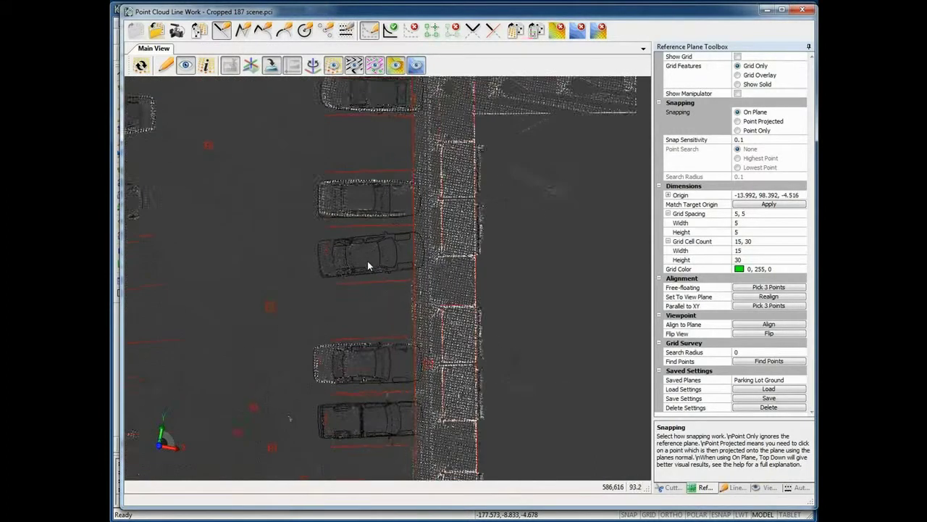
{"action": "scroll", "coordinate": [399, 296], "scroll_direction": "up", "scroll_amount": 1}
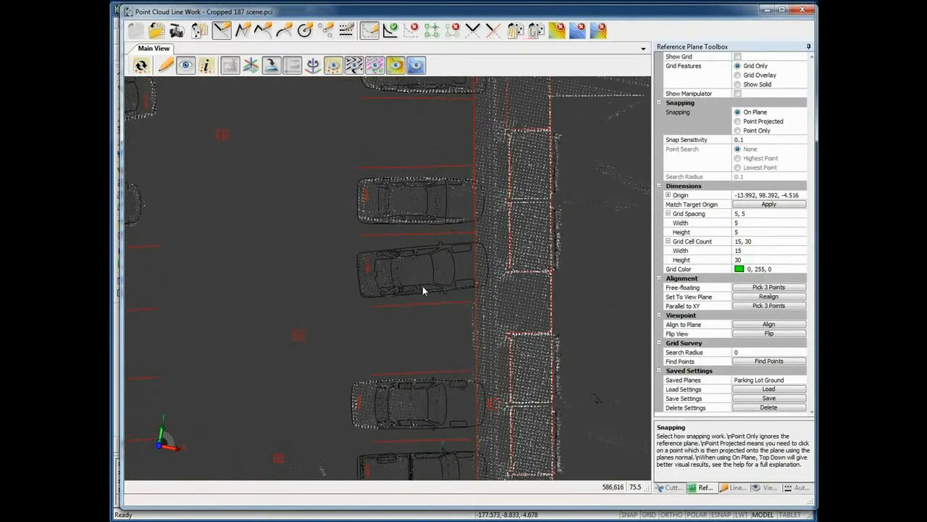
{"action": "left_click", "coordinate": [334, 67]}
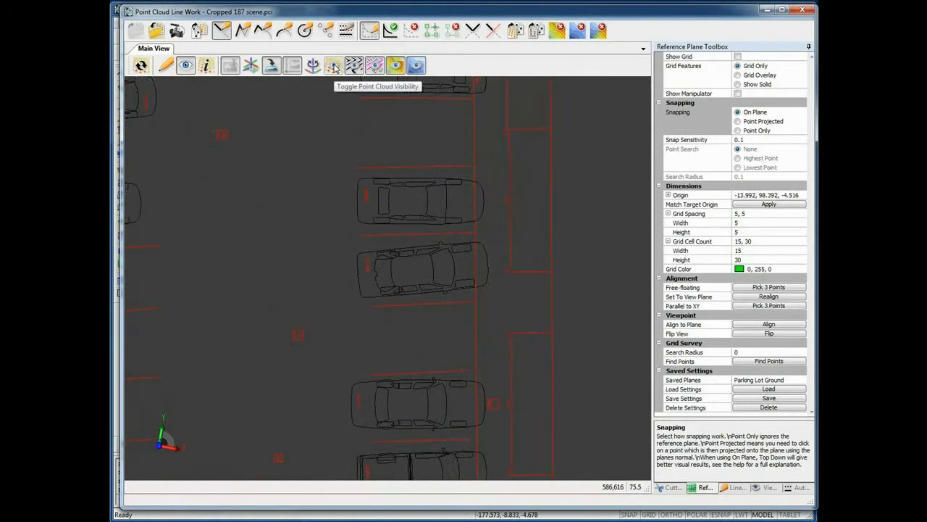
{"action": "left_click", "coordinate": [334, 66]}
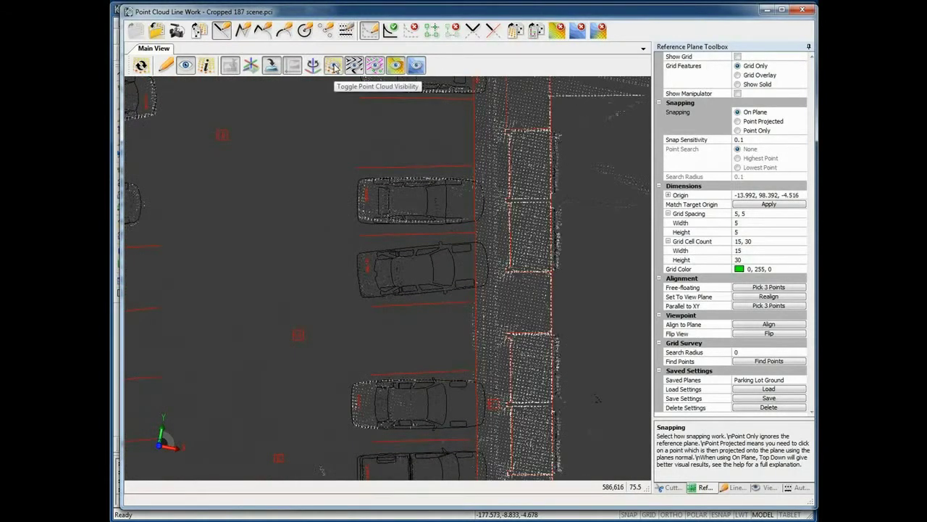
Step: Refresh the point cloud for the current view and examine how the vehicle symbols fit the scanned white and dark cars
{"action": "left_click", "coordinate": [141, 66]}
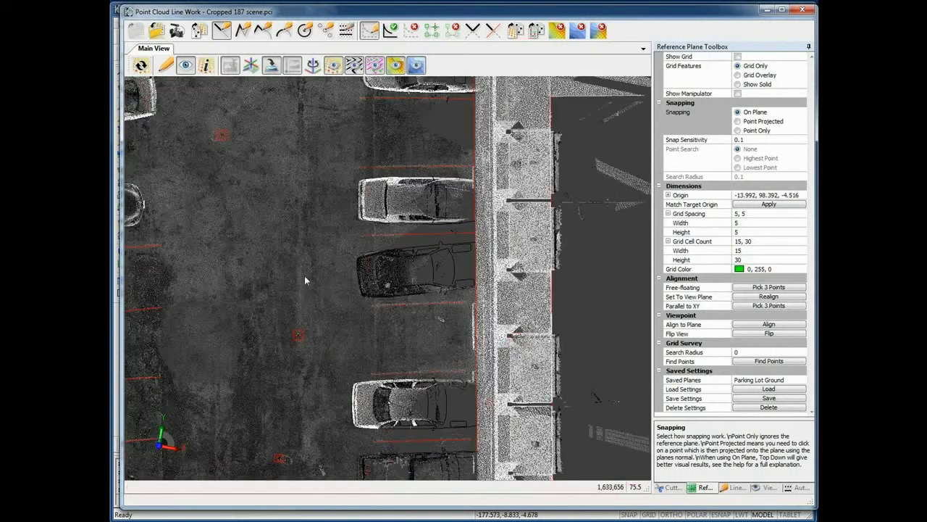
{"action": "scroll", "coordinate": [391, 264], "scroll_direction": "up", "scroll_amount": 2}
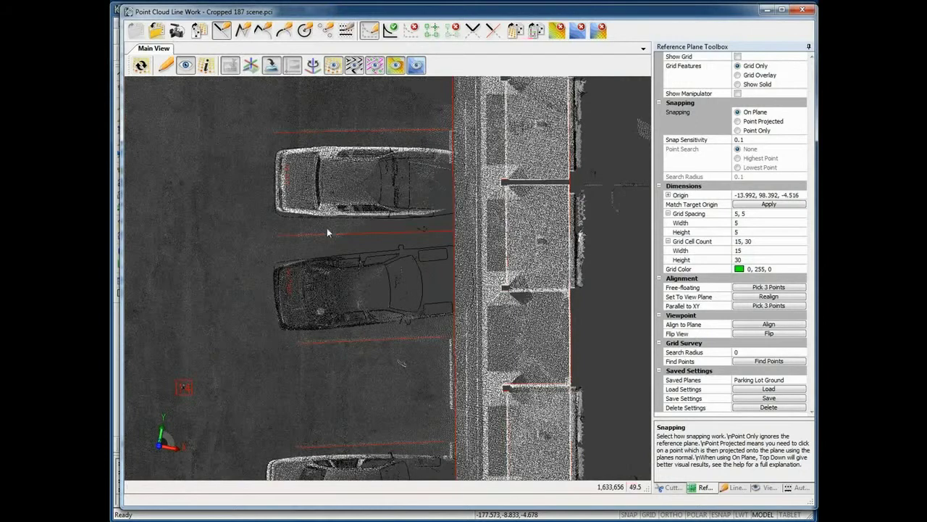
{"action": "middle_click_drag", "start_coordinate": [307, 212], "coordinate": [339, 270]}
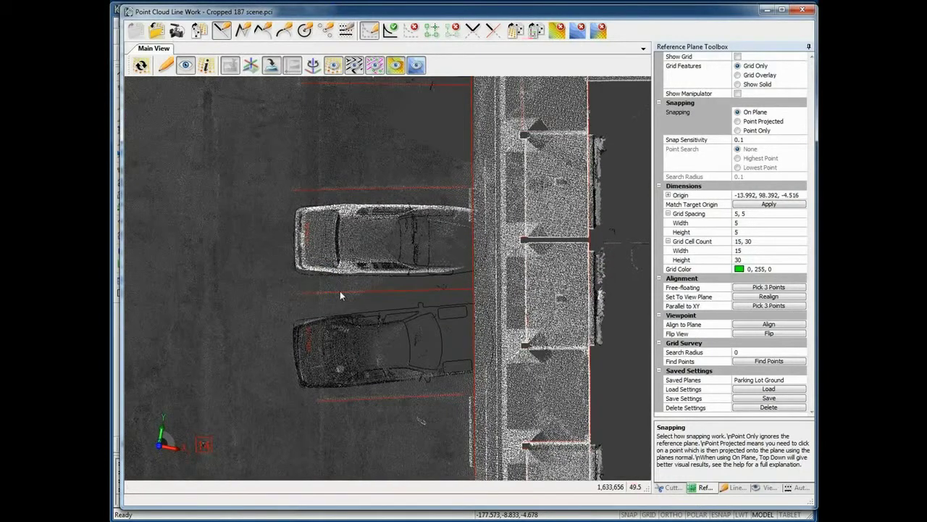
Step: Refresh the point cloud around the numbered evidence markers in the driving lane, beyond the white and dark parked cars
{"action": "scroll", "coordinate": [344, 281], "scroll_direction": "down", "scroll_amount": 1}
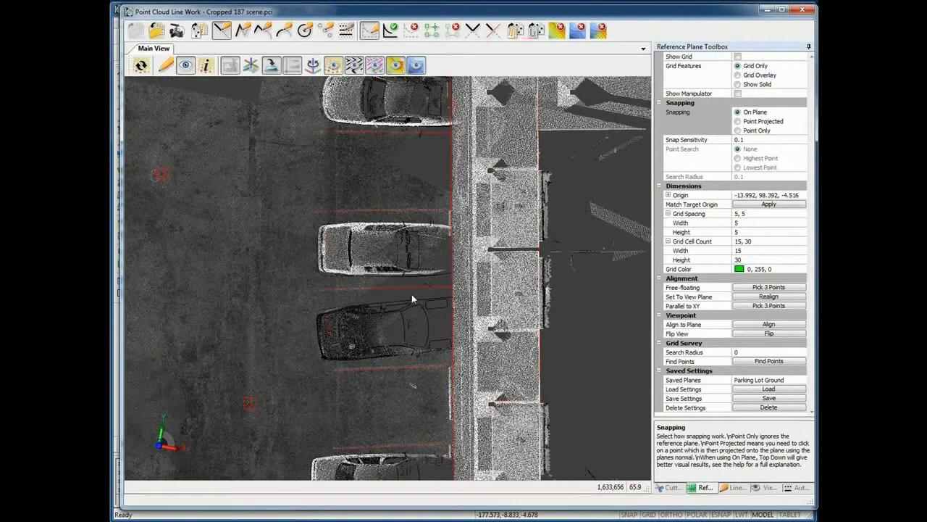
{"action": "middle_click_drag", "start_coordinate": [397, 293], "coordinate": [321, 296]}
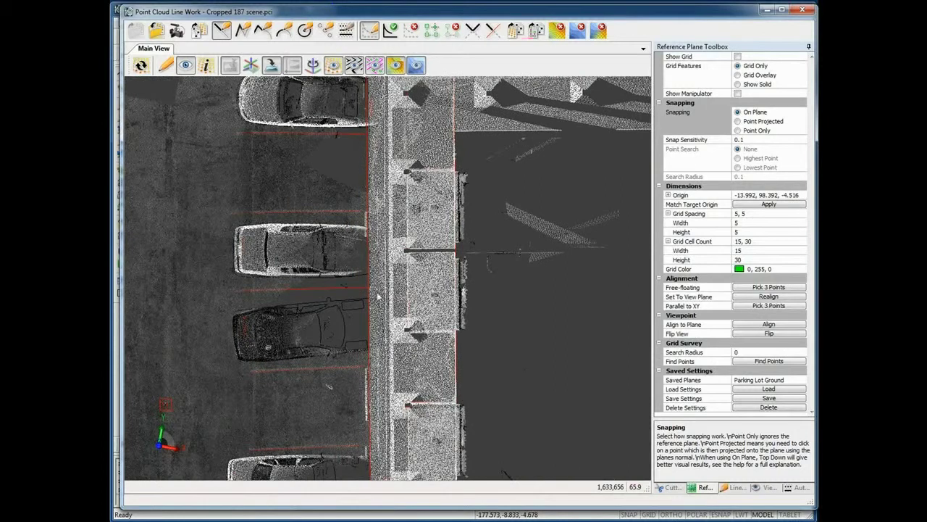
{"action": "scroll", "coordinate": [424, 305], "scroll_direction": "down", "scroll_amount": 2}
{"action": "middle_click_drag", "start_coordinate": [401, 313], "coordinate": [372, 242]}
{"action": "middle_click_drag", "start_coordinate": [361, 332], "coordinate": [375, 252]}
{"action": "scroll", "coordinate": [370, 288], "scroll_direction": "up", "scroll_amount": 3}
{"action": "left_click", "coordinate": [142, 66]}
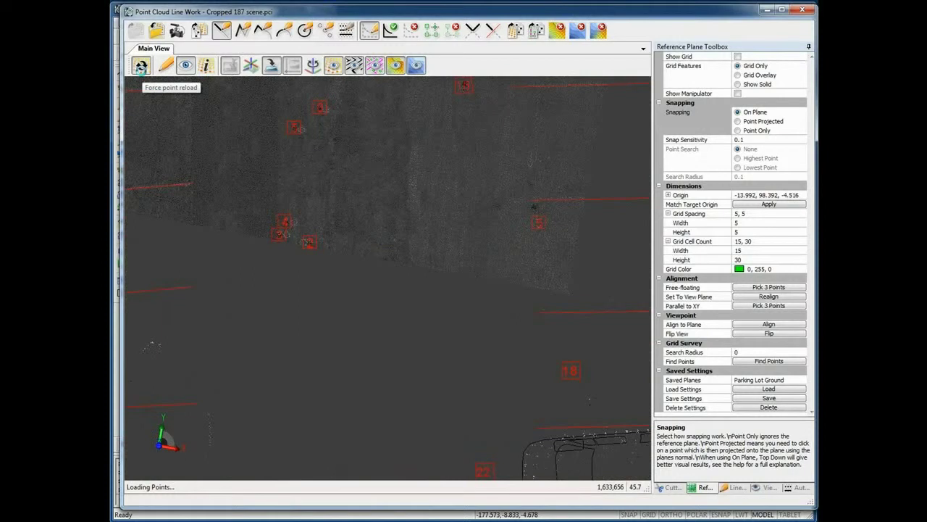
Step: Refresh the points around the body outline at marker 1 and examine up close how the outline fits the scan
{"action": "middle_click_drag", "start_coordinate": [374, 356], "coordinate": [395, 246]}
{"action": "left_click_drag", "start_coordinate": [396, 247], "coordinate": [384, 192]}
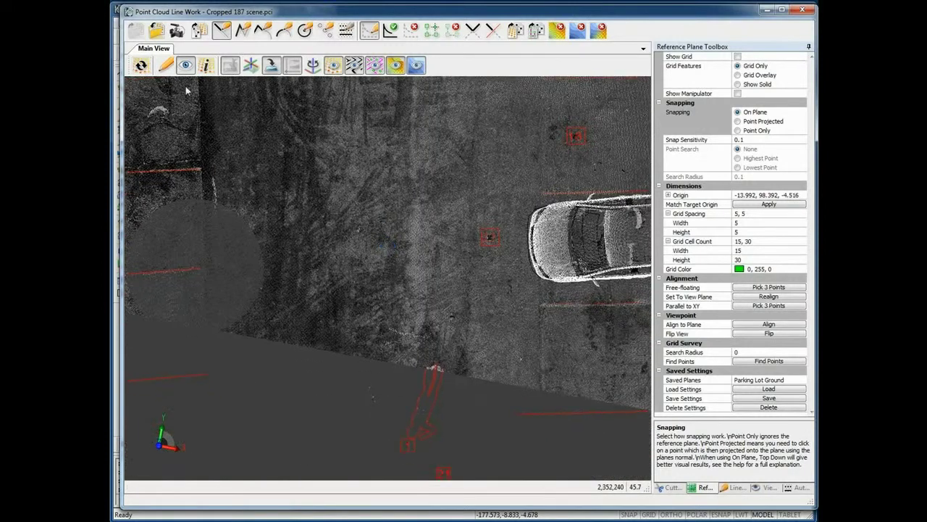
{"action": "left_click", "coordinate": [141, 66]}
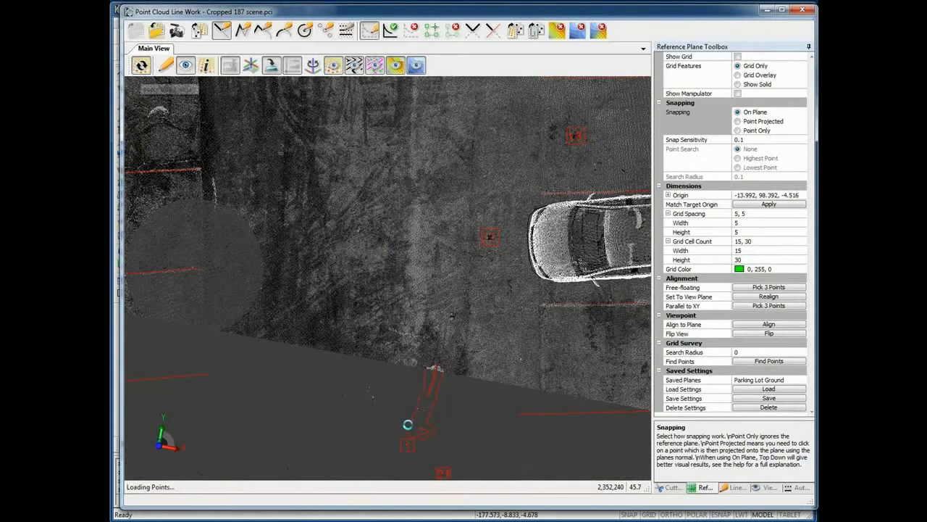
{"action": "middle_click_drag", "start_coordinate": [420, 437], "coordinate": [421, 355]}
{"action": "scroll", "coordinate": [418, 358], "scroll_direction": "up", "scroll_amount": 5}
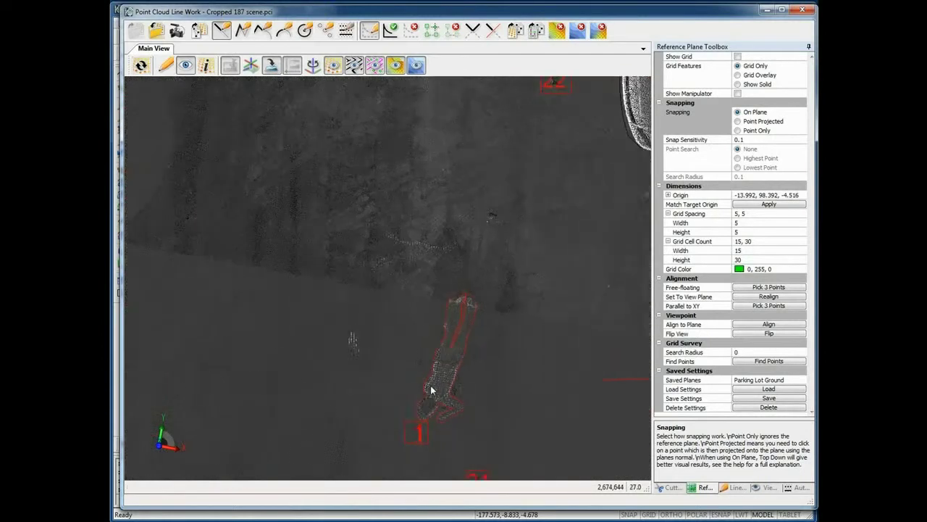
Step: Compare the line work of the whole parking lot with the scan, including the evidence markers beside the car and pickup symbols
{"action": "scroll", "coordinate": [464, 411], "scroll_direction": "down", "scroll_amount": 5}
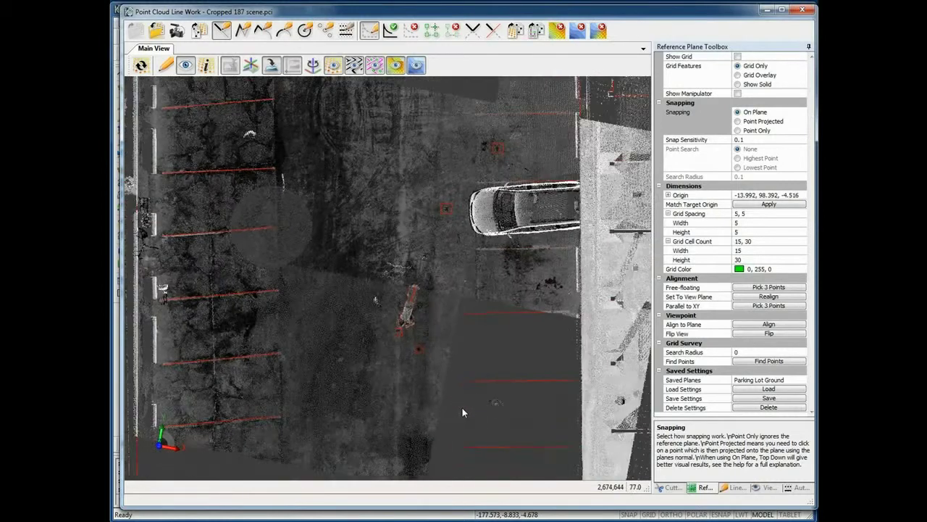
{"action": "scroll", "coordinate": [463, 410], "scroll_direction": "down", "scroll_amount": 5}
{"action": "scroll", "coordinate": [429, 371], "scroll_direction": "down", "scroll_amount": 1}
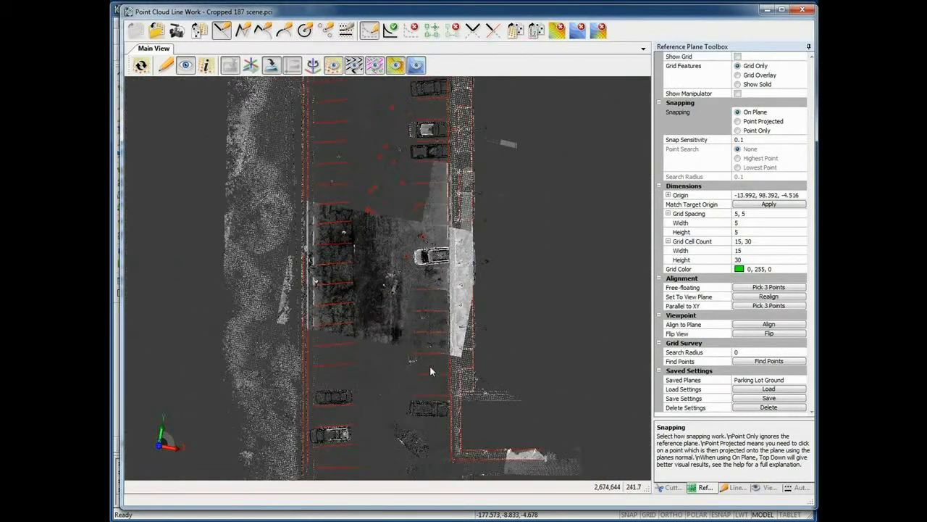
{"action": "middle_click_drag", "start_coordinate": [430, 371], "coordinate": [419, 417]}
{"action": "middle_click_drag", "start_coordinate": [405, 275], "coordinate": [402, 407]}
{"action": "middle_click_drag", "start_coordinate": [425, 236], "coordinate": [393, 315]}
{"action": "scroll", "coordinate": [392, 315], "scroll_direction": "up", "scroll_amount": 4}
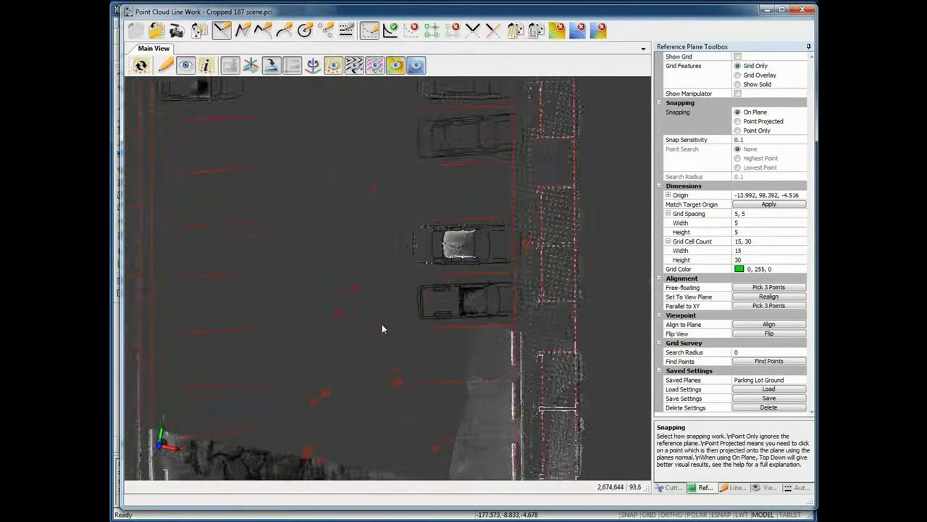
{"action": "scroll", "coordinate": [382, 329], "scroll_direction": "up", "scroll_amount": 2}
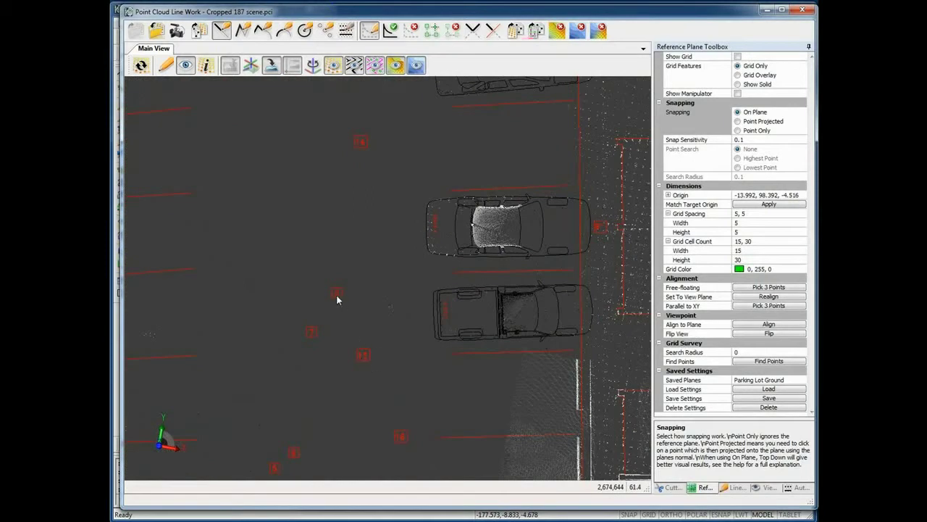